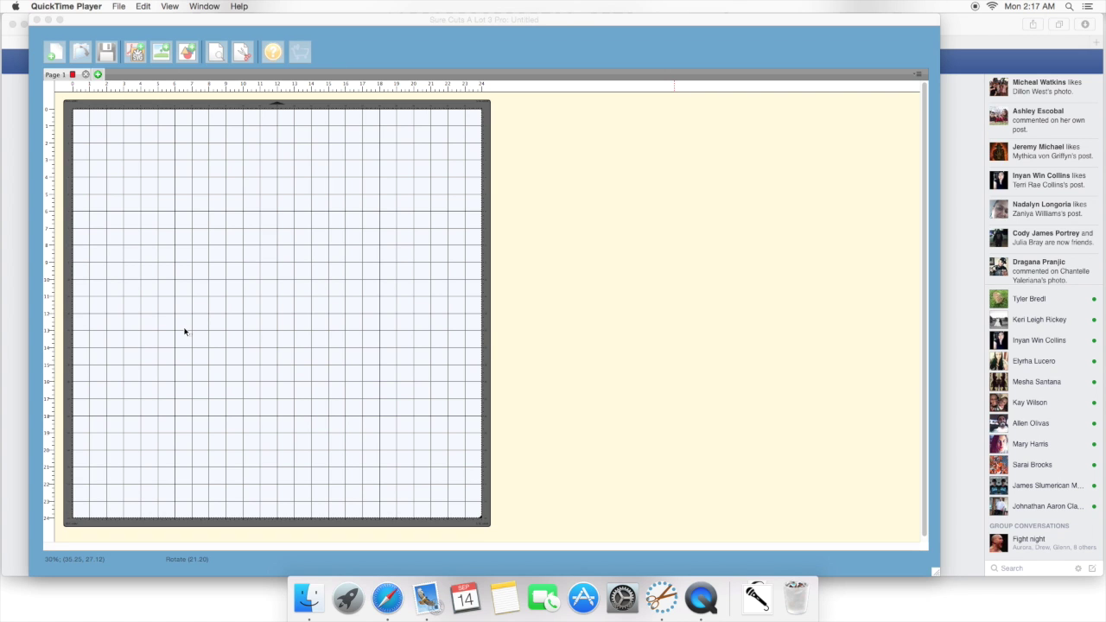
# Add a circle from the Basic Shapes library, enlarge it to about 10.35 inches and place it in the mat's upper part.
pyautogui.click(184, 331)
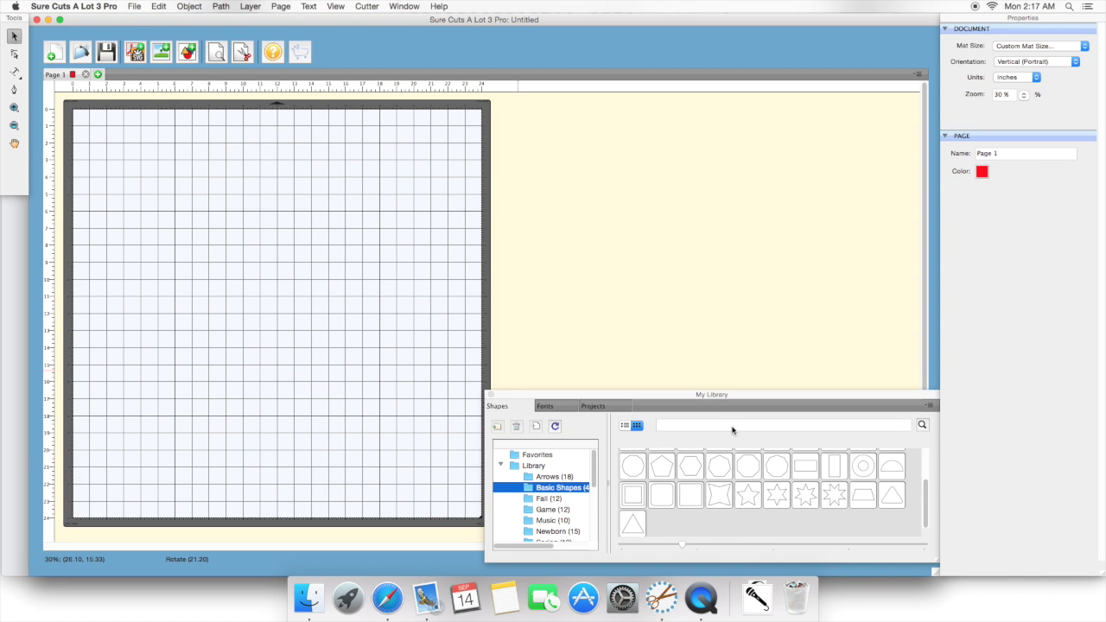
pyautogui.scroll(3, 721, 486)
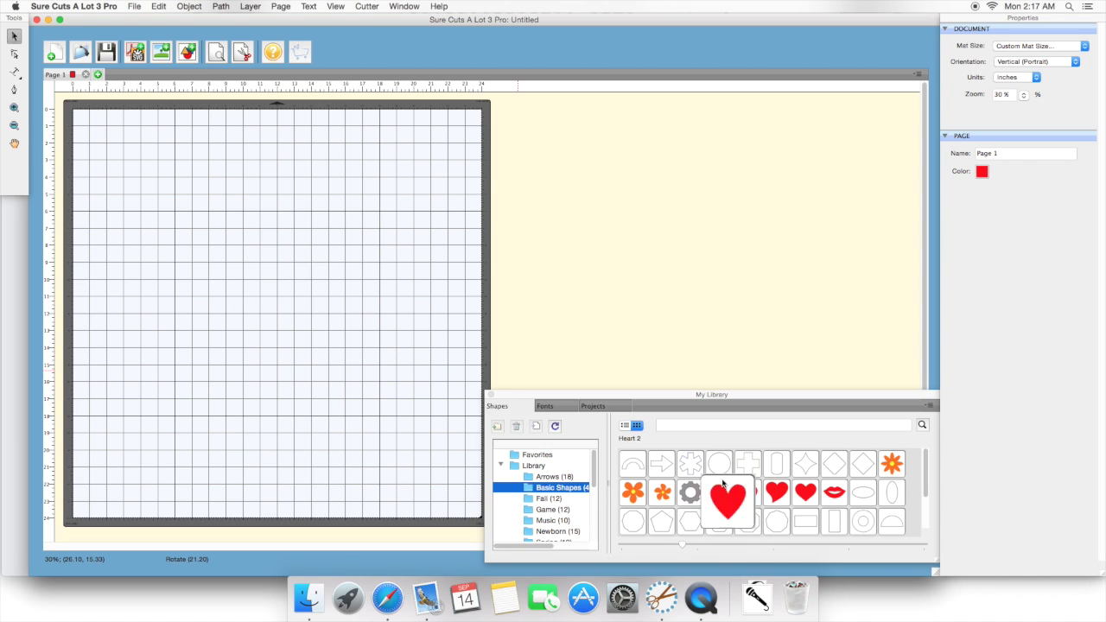
pyautogui.doubleClick(722, 469)
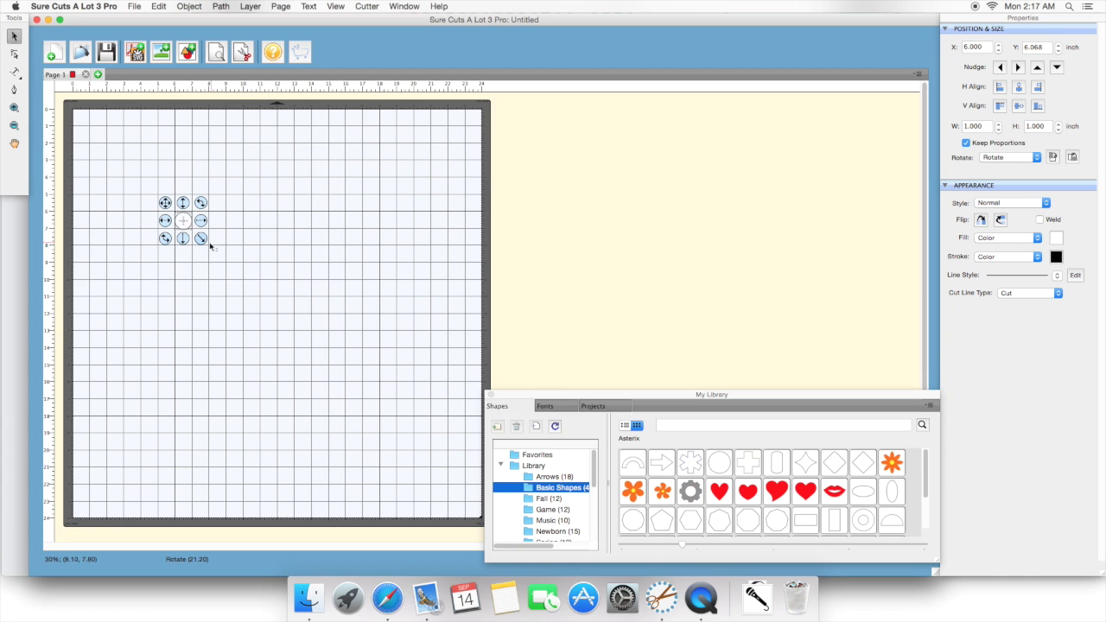
pyautogui.moveTo(201, 238); pyautogui.dragTo(359, 366)
pyautogui.moveTo(270, 285); pyautogui.dragTo(287, 206)
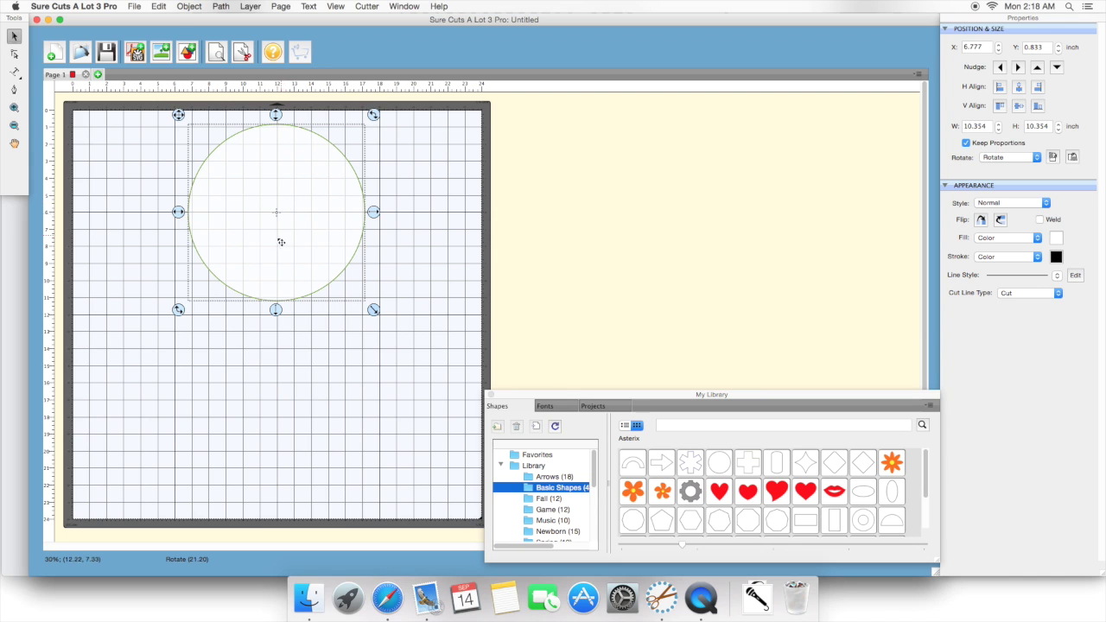
# Remove the circle's fill and centre it horizontally on the mat.
pyautogui.click(1002, 241)
pyautogui.click(985, 224)
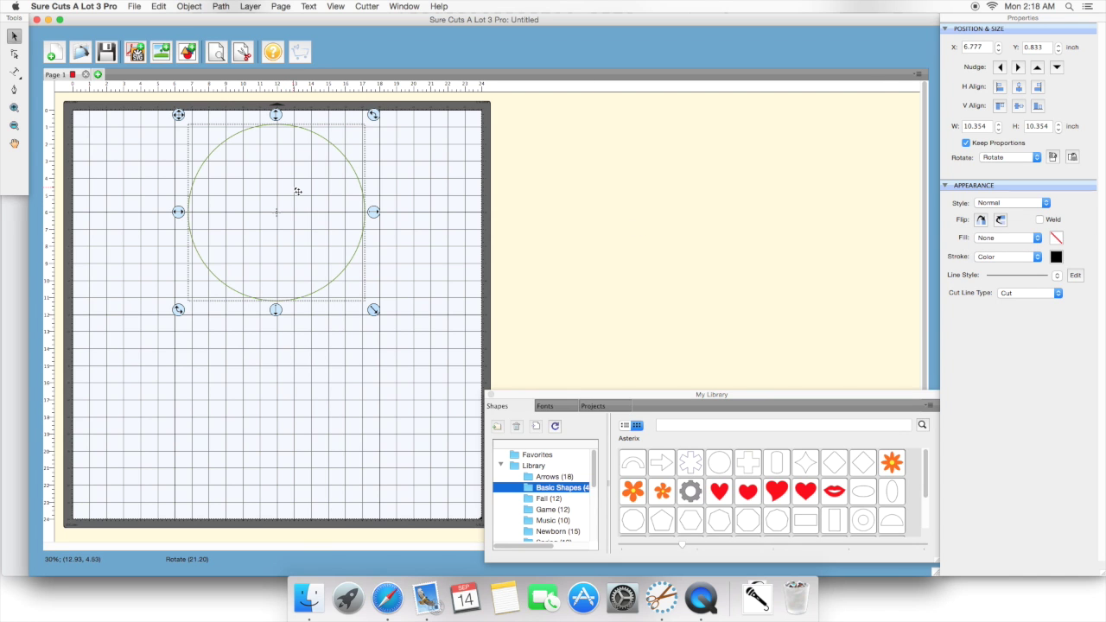
pyautogui.click(1018, 87)
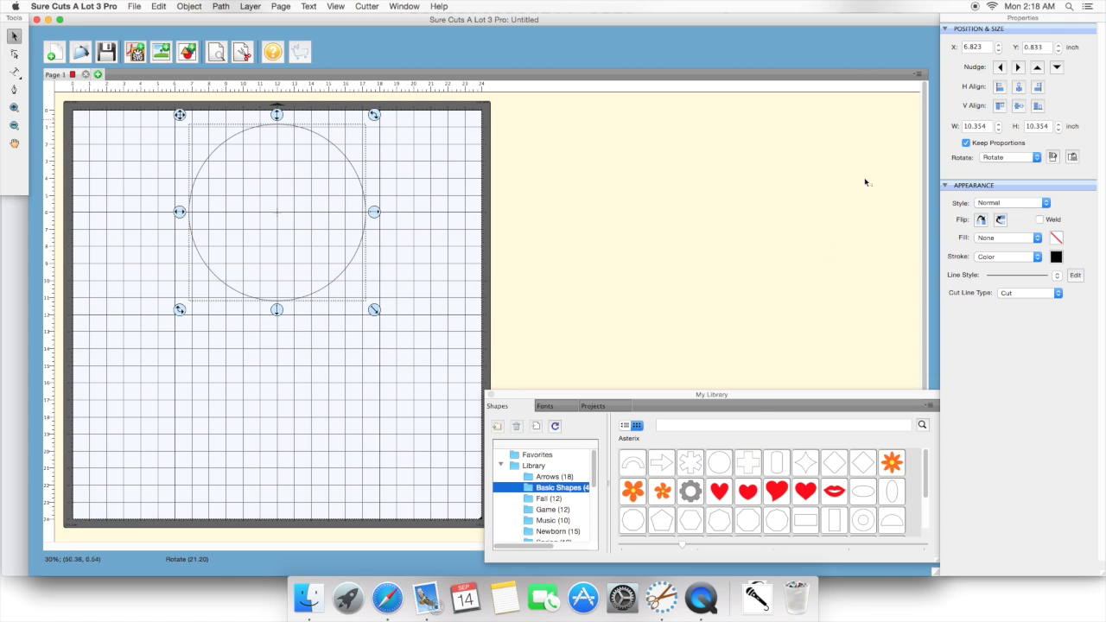
# Add a second circle, enlarge it to about 9.1 inches and place it inside the first circle.
pyautogui.doubleClick(722, 465)
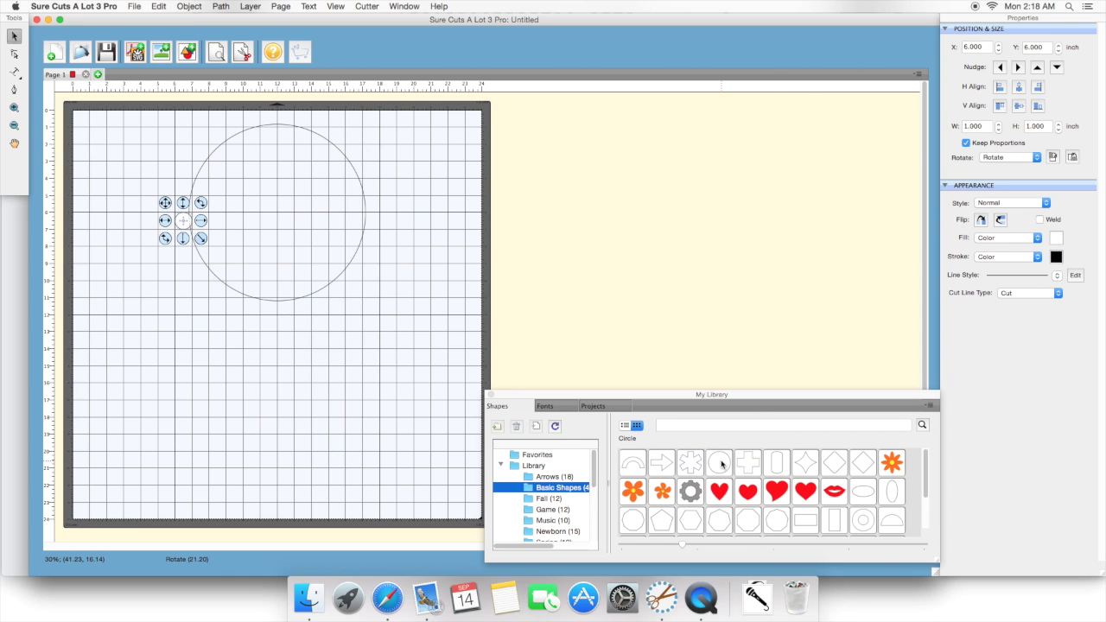
pyautogui.moveTo(205, 243); pyautogui.dragTo(362, 354)
pyautogui.moveTo(291, 312); pyautogui.dragTo(304, 287)
pyautogui.moveTo(382, 381); pyautogui.dragTo(365, 363)
pyautogui.moveTo(296, 285)
pyautogui.mouseDown()
pyautogui.moveTo(295, 221)
pyautogui.moveTo(304, 294)
pyautogui.mouseUp()
pyautogui.moveTo(365, 351); pyautogui.dragTo(364, 356)
pyautogui.moveTo(291, 274); pyautogui.dragTo(283, 211)
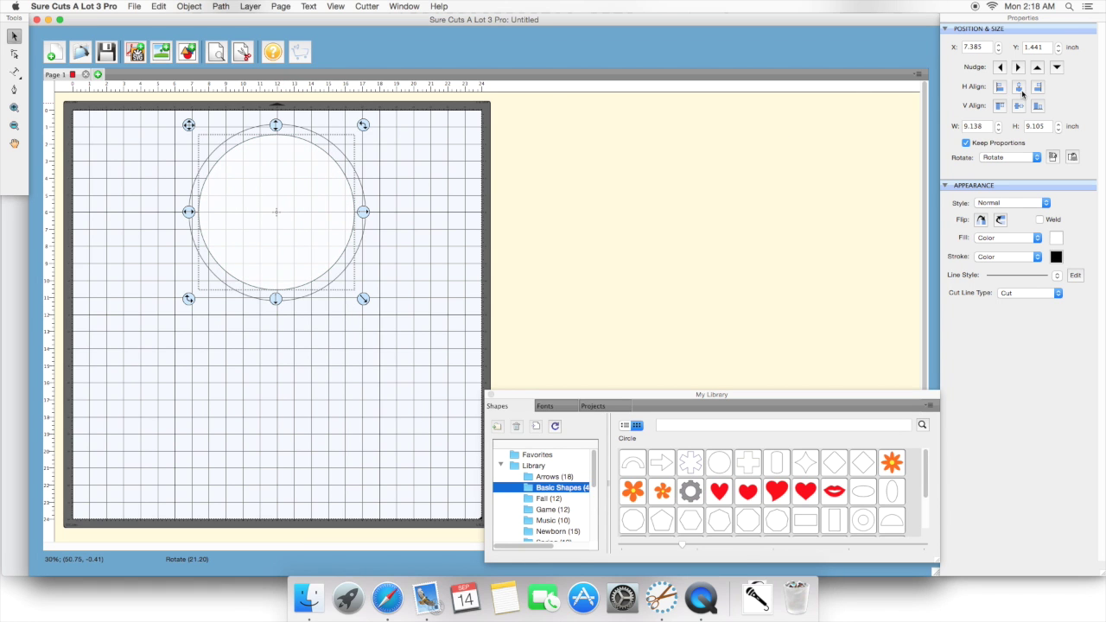
# Centre the inner circle horizontally on the mat and set its fill to None.
pyautogui.click(1020, 89)
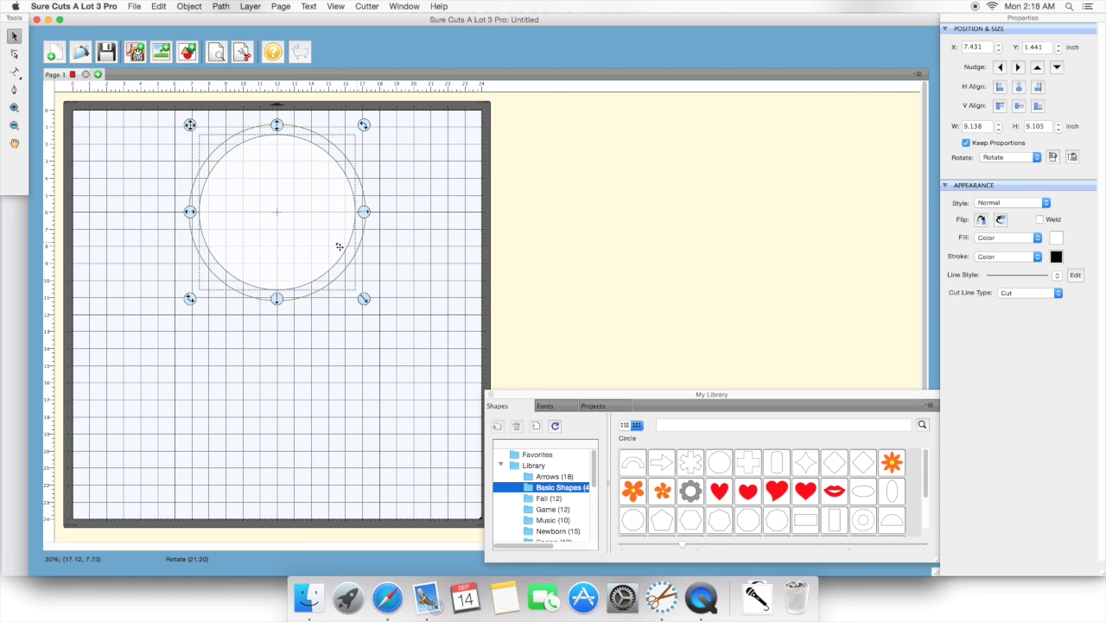
pyautogui.click(1023, 237)
pyautogui.click(1010, 229)
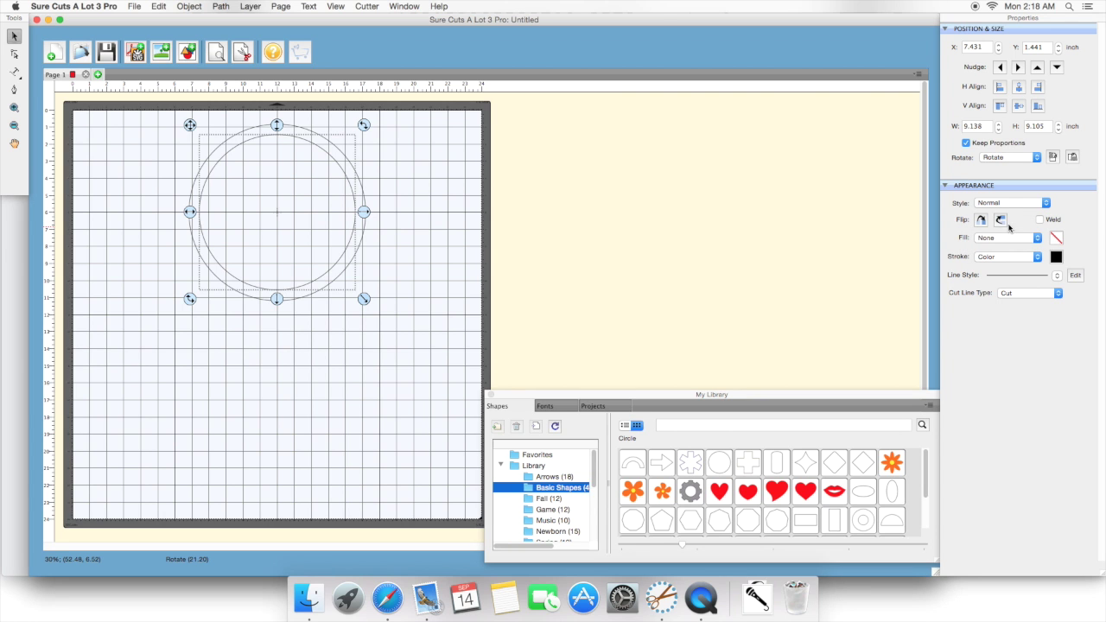
# Join the two concentric circles into one object and deselect them.
pyautogui.click(421, 257)
pyautogui.moveTo(172, 121); pyautogui.dragTo(451, 358)
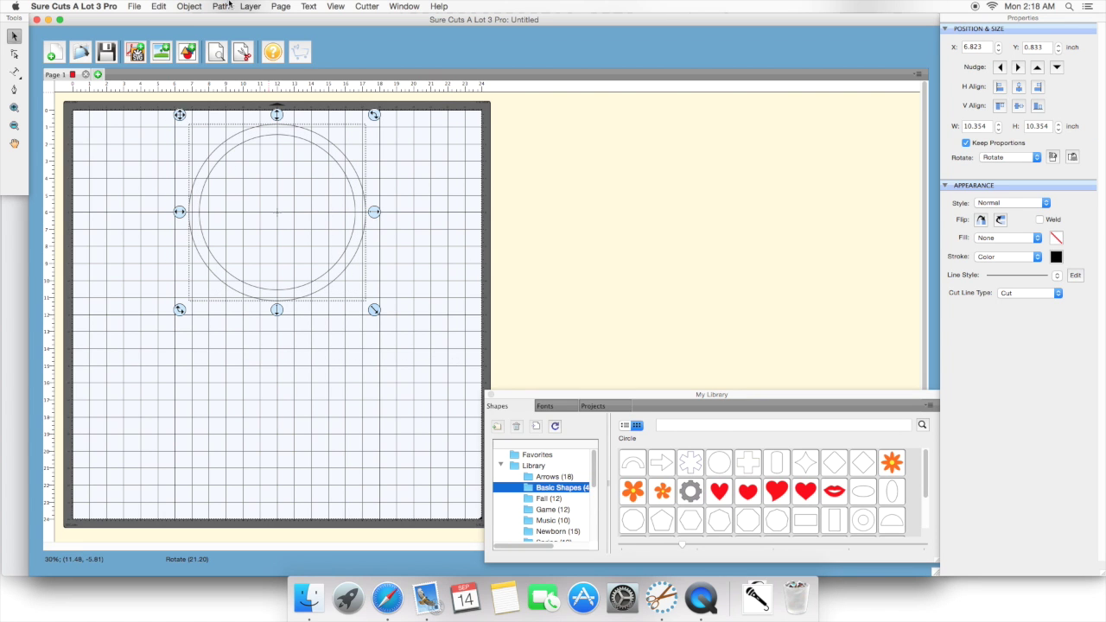
pyautogui.click(190, 6)
pyautogui.click(203, 108)
pyautogui.click(155, 193)
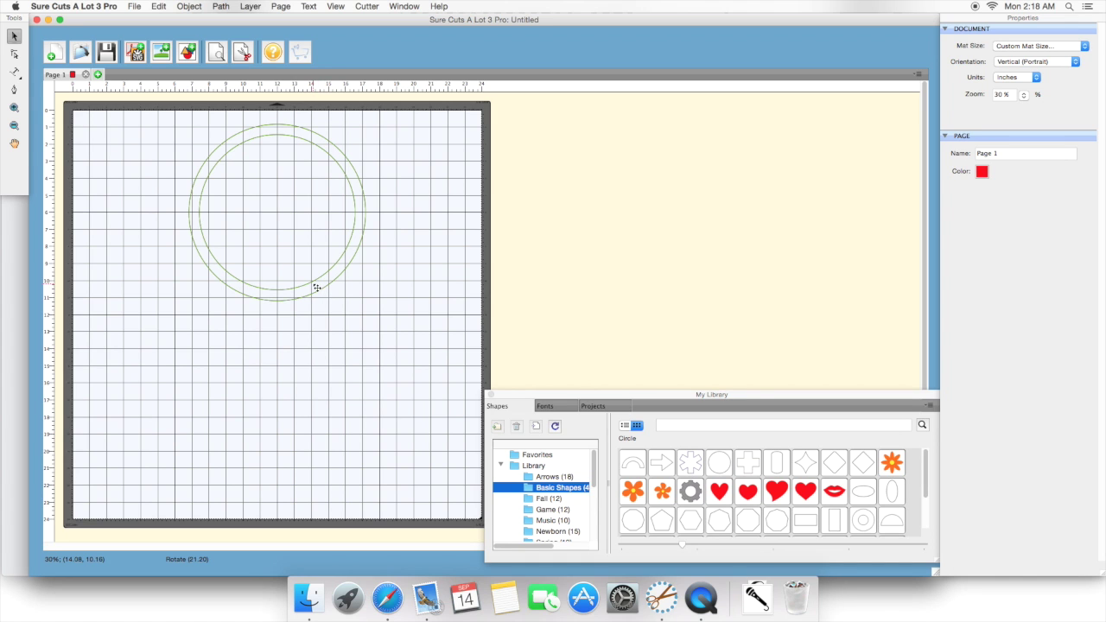
# Add a third circle about 8.6 inches wide, compare its fit inside the ring, and place it at the mat's lower left.
pyautogui.doubleClick(713, 464)
pyautogui.moveTo(181, 217); pyautogui.dragTo(285, 430)
pyautogui.moveTo(240, 386); pyautogui.dragTo(292, 210)
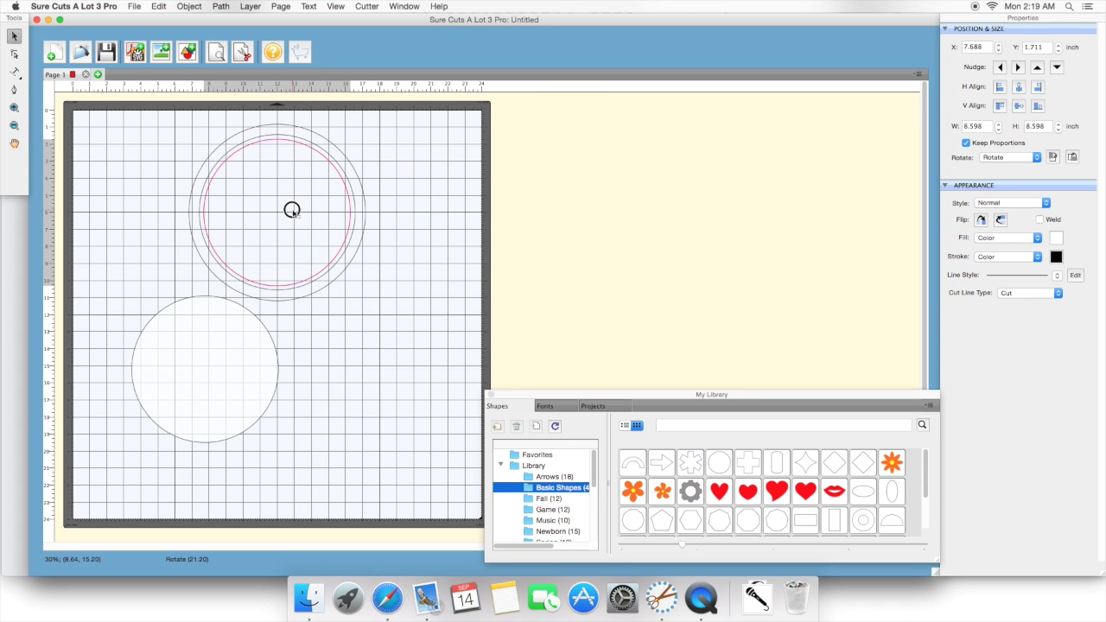
pyautogui.moveTo(292, 210); pyautogui.dragTo(198, 360)
# Duplicate the lower-left circle and place the copy beside it on the right.
pyautogui.rightClick(194, 353)
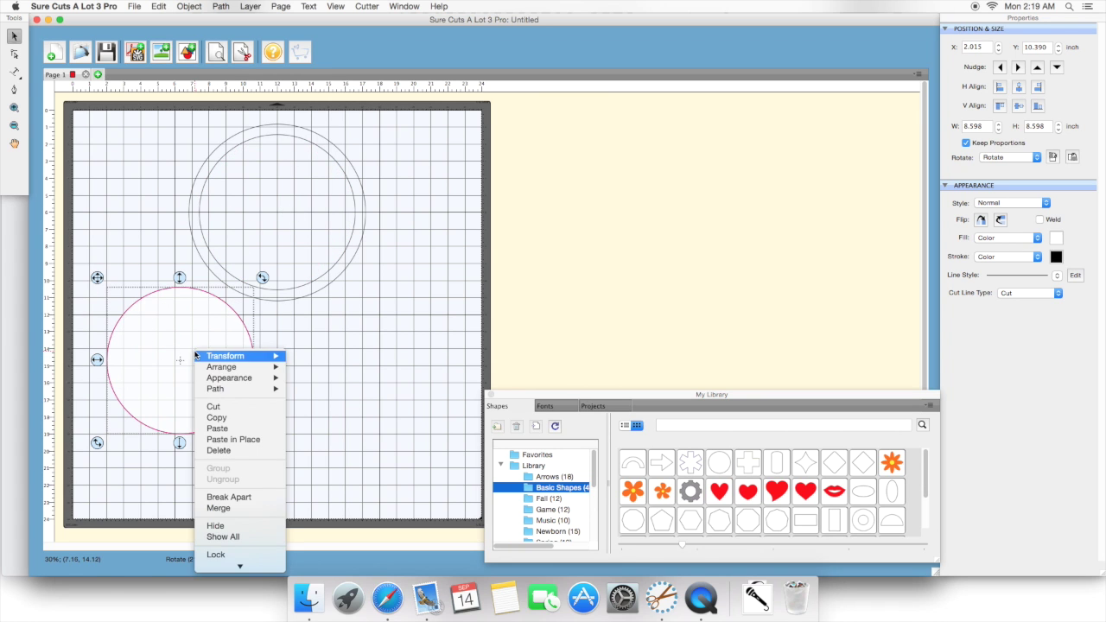
pyautogui.click(210, 417)
pyautogui.rightClick(208, 365)
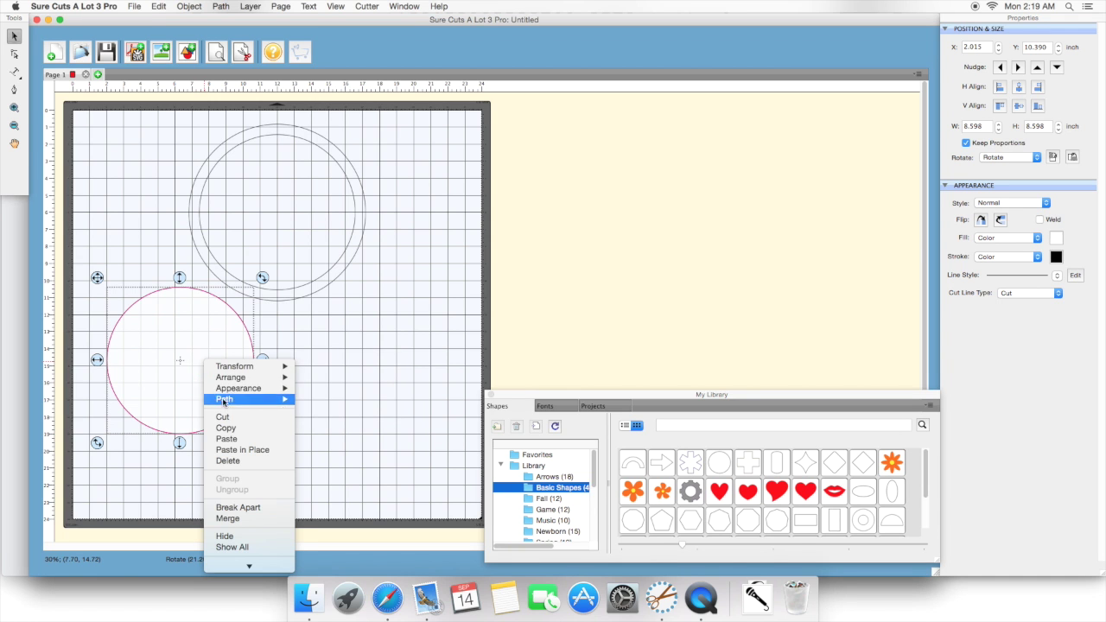
pyautogui.click(210, 441)
pyautogui.moveTo(204, 365); pyautogui.dragTo(377, 365)
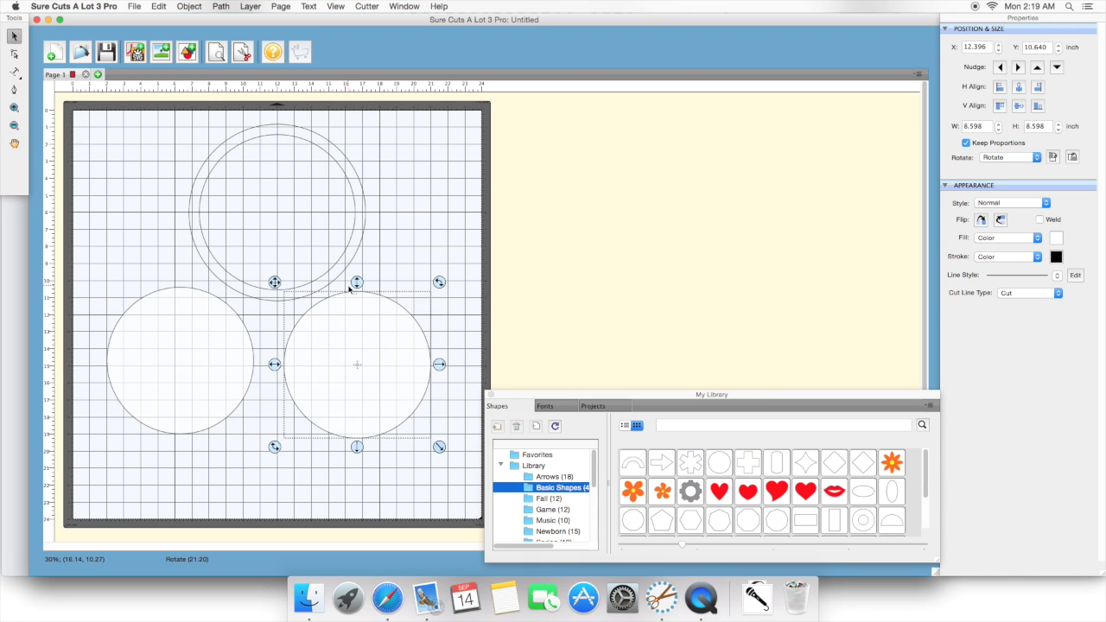
# Set the fill of both lower circles to None.
pyautogui.click(989, 239)
pyautogui.click(986, 237)
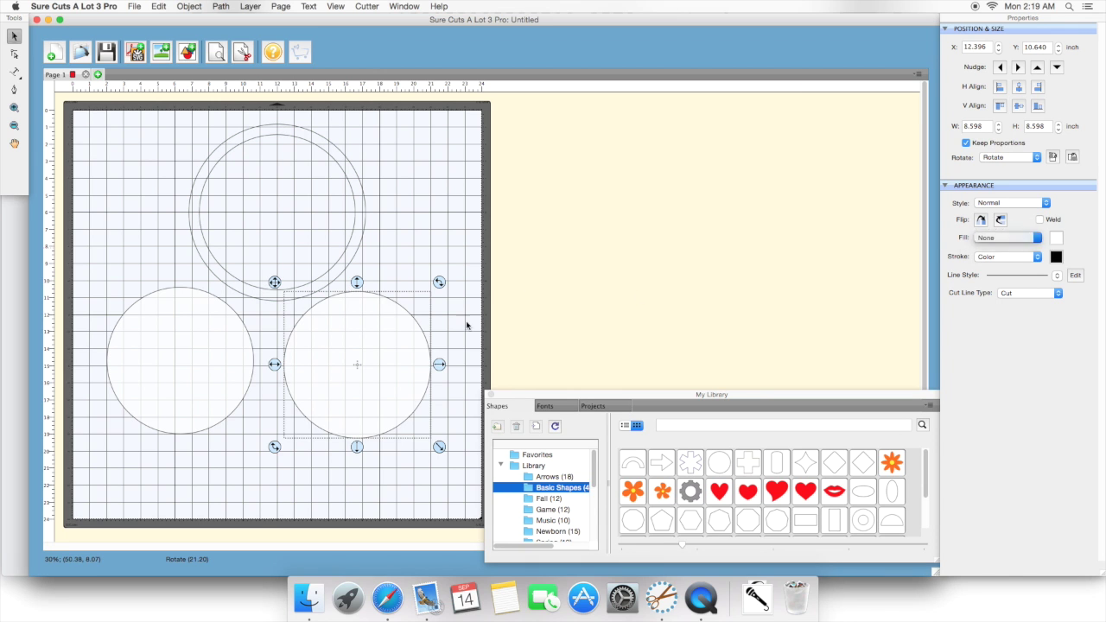
pyautogui.click(215, 360)
pyautogui.click(1012, 240)
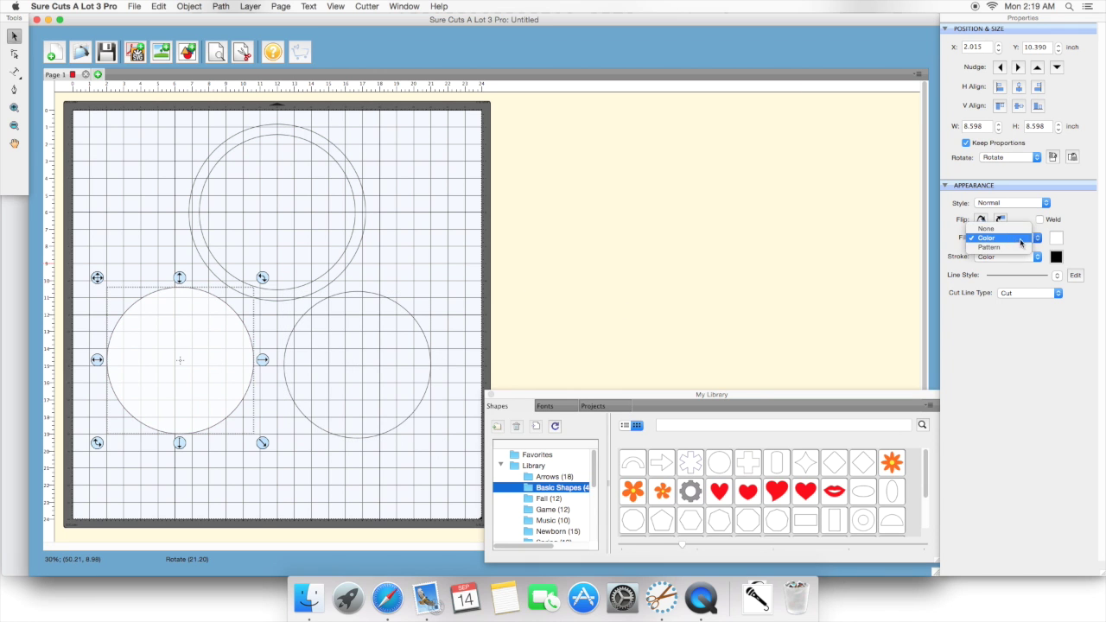
pyautogui.click(991, 226)
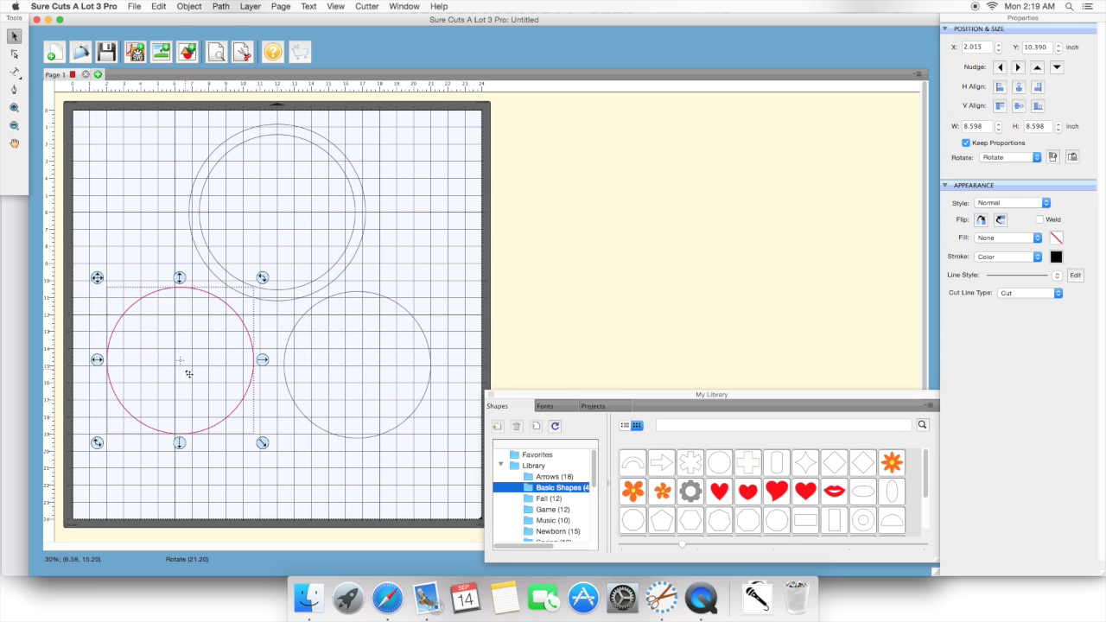
# Activate the Type on Path tool and reverse the path of the lower-left circle.
pyautogui.click(13, 72)
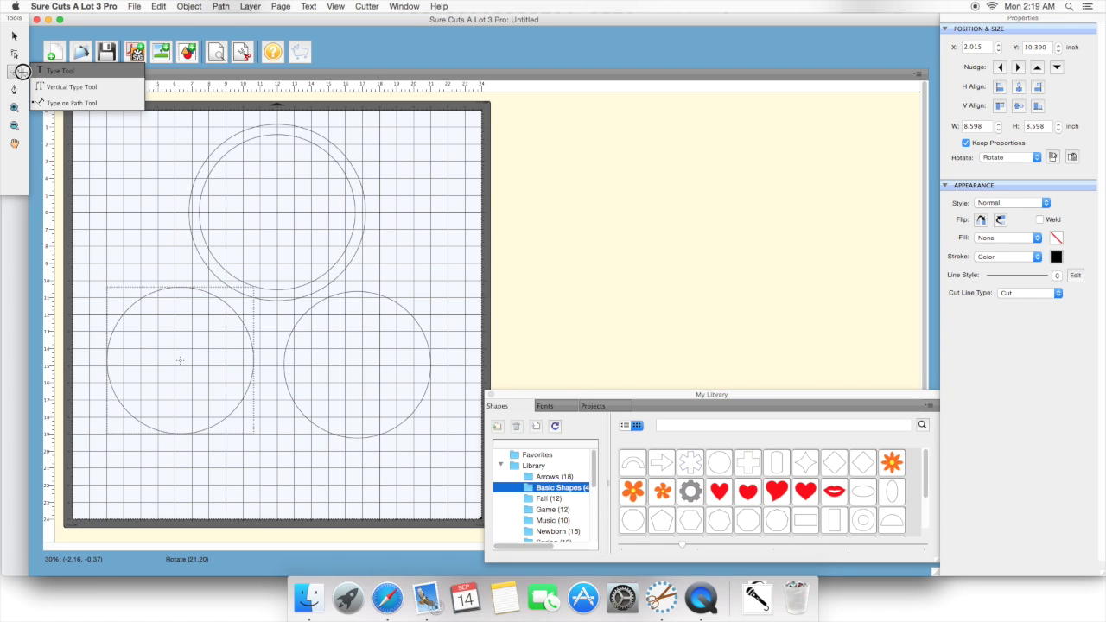
pyautogui.click(53, 104)
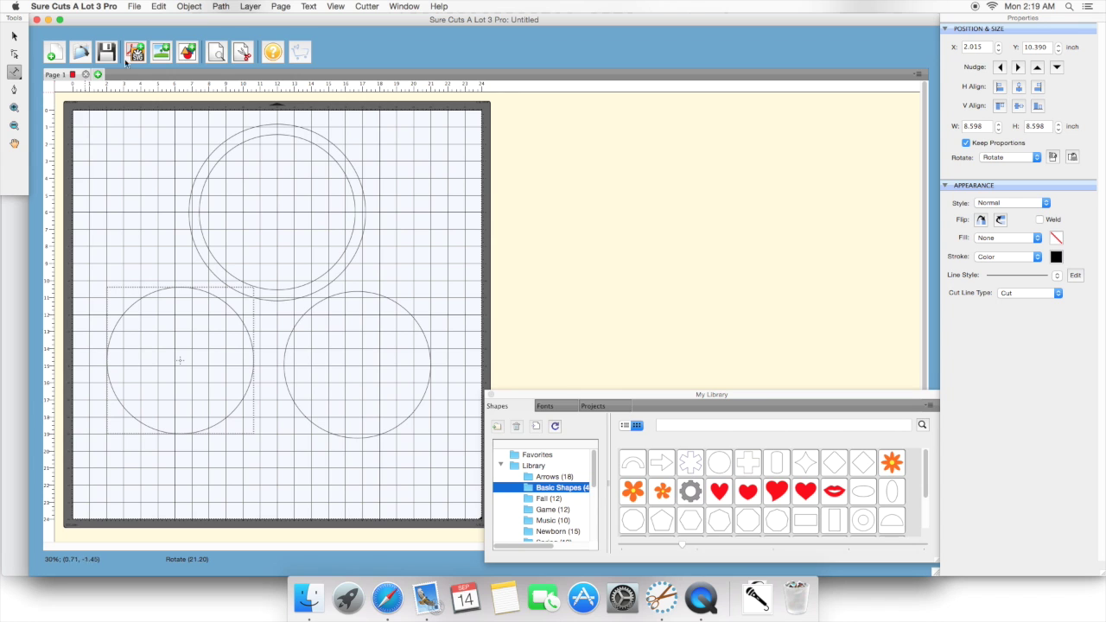
pyautogui.click(220, 7)
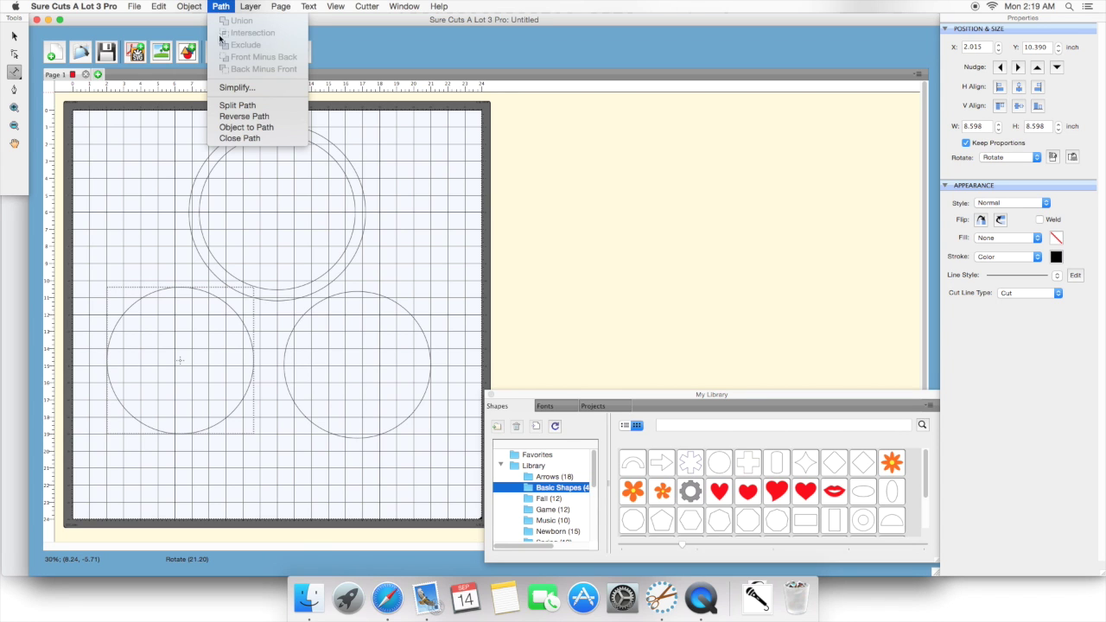
pyautogui.click(230, 117)
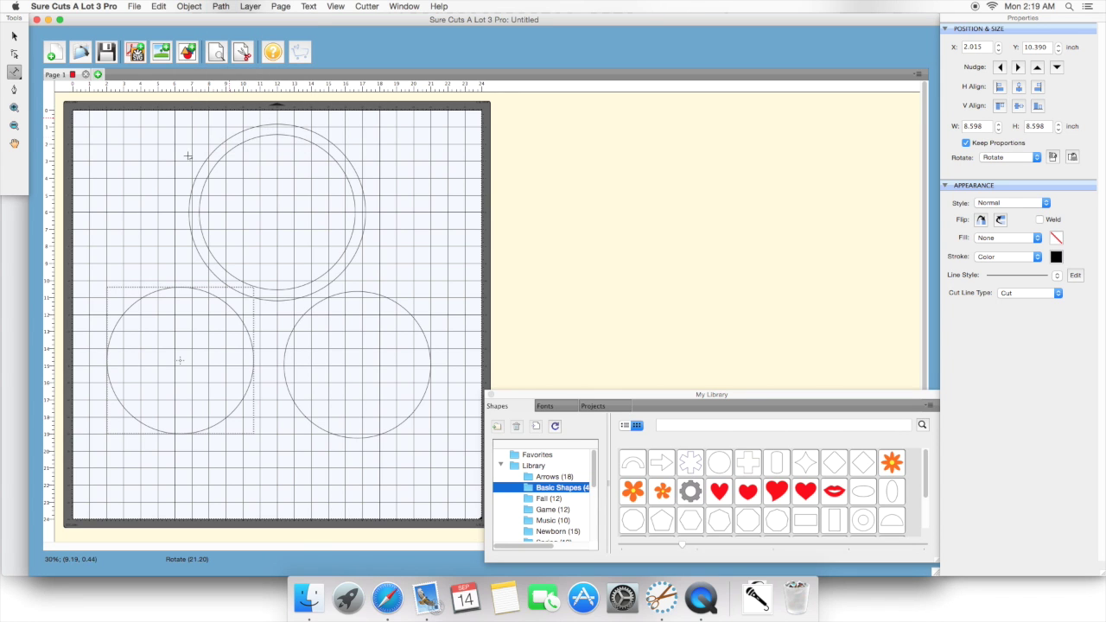
# Enter the text "Records" along the path of the lower-left circle, ending with the whole text object selected.
pyautogui.click(138, 379)
pyautogui.write('Record')
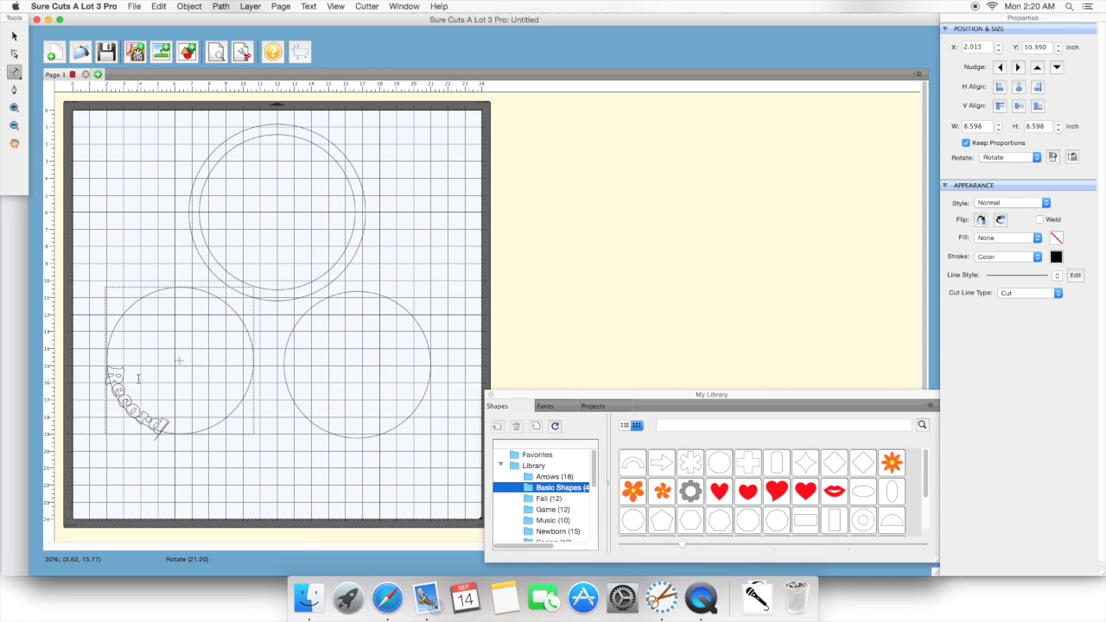
pyautogui.write('s')
pyautogui.doubleClick(136, 410)
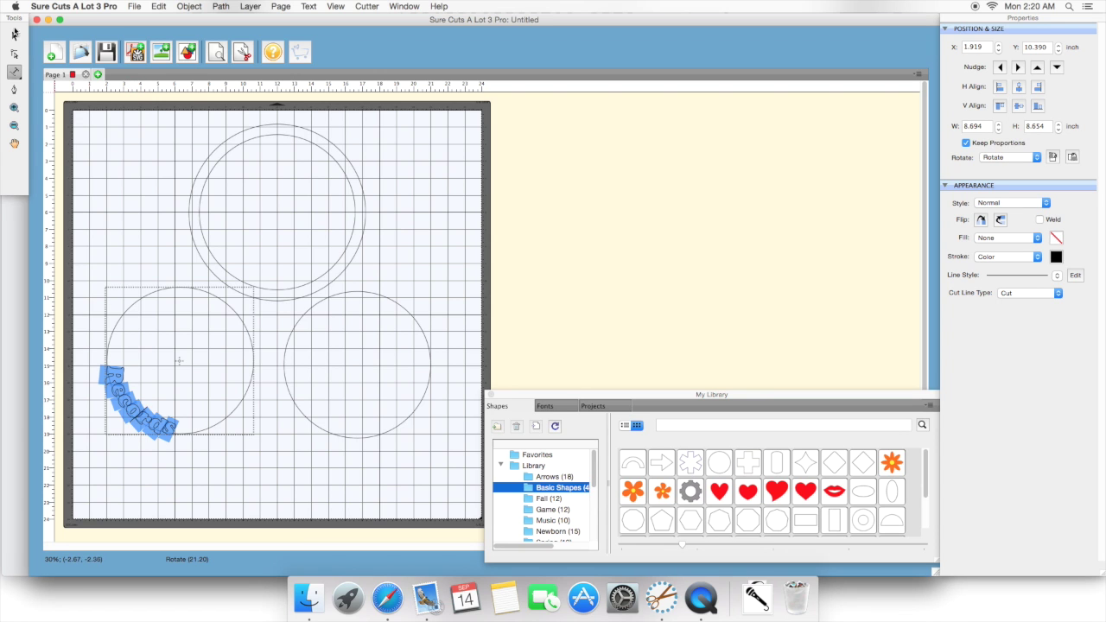
pyautogui.click(15, 36)
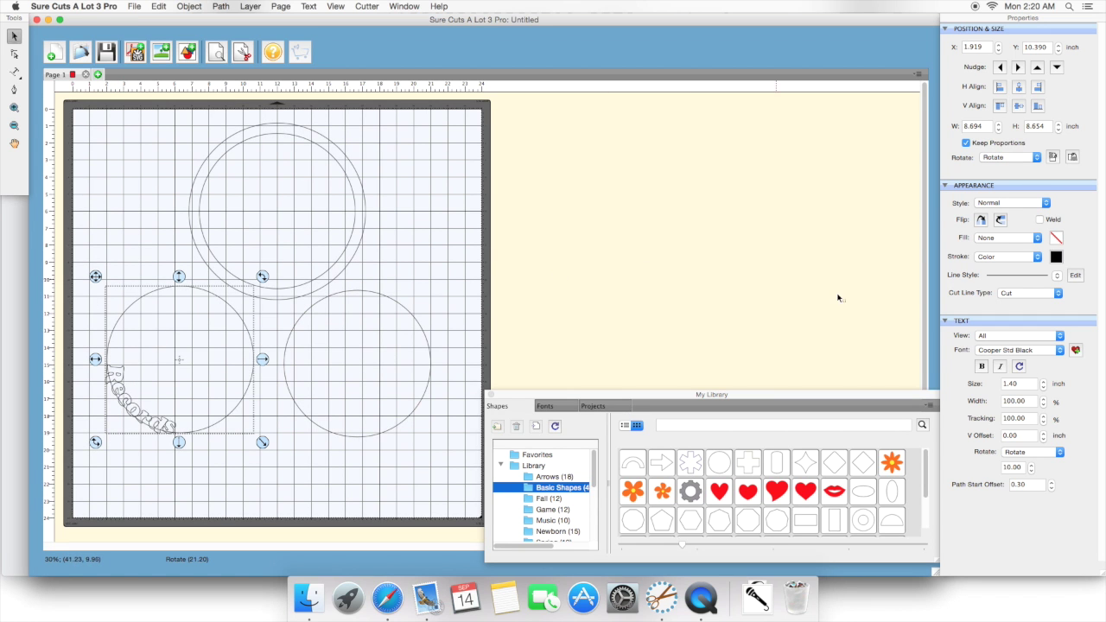
# Set the "Records" text size to 1.60 inches and its tracking to 115%.
pyautogui.click(1043, 384)
pyautogui.click(1044, 383)
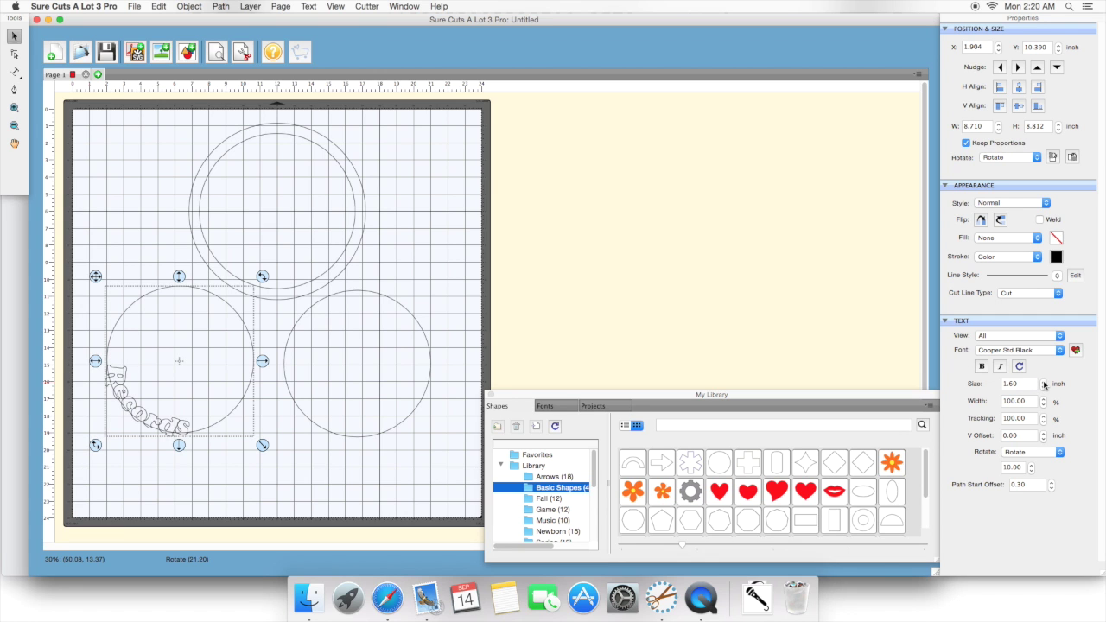
pyautogui.click(1043, 399)
pyautogui.click(1043, 418)
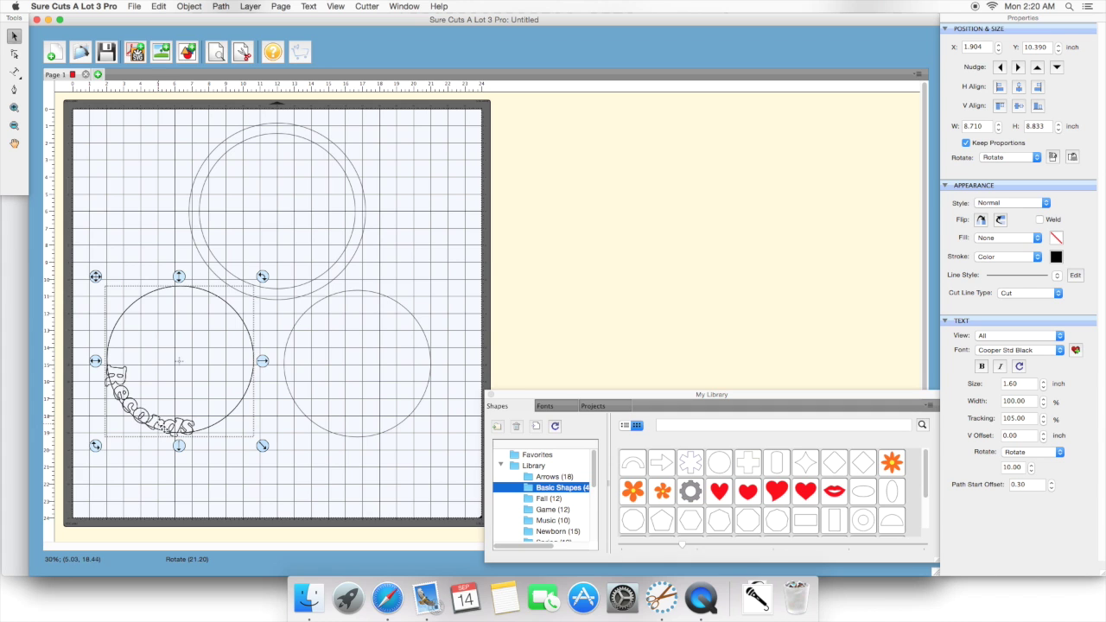
pyautogui.click(1044, 419)
pyautogui.click(1043, 419)
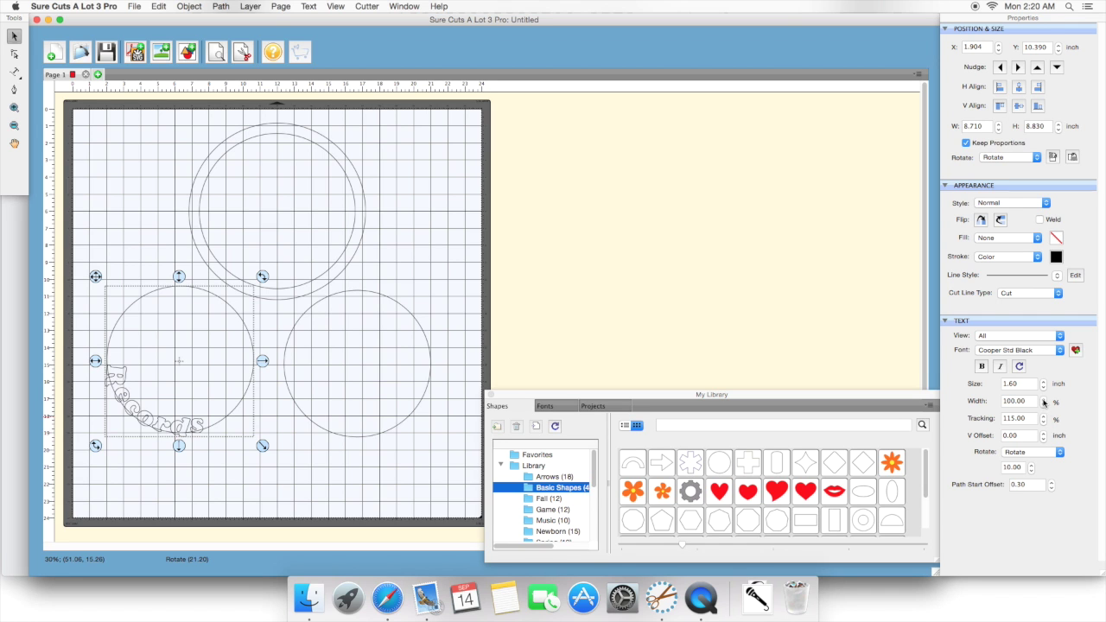
# Slide the "Records" text along the circle by raising its path start offset to 2.20.
pyautogui.click(1051, 483)
pyautogui.click(1051, 483)
pyautogui.click(1051, 483)
pyautogui.click(1051, 483)
pyautogui.click(1051, 482)
pyautogui.click(1051, 483)
pyautogui.click(1051, 483)
pyautogui.click(1051, 483)
pyautogui.click(1051, 482)
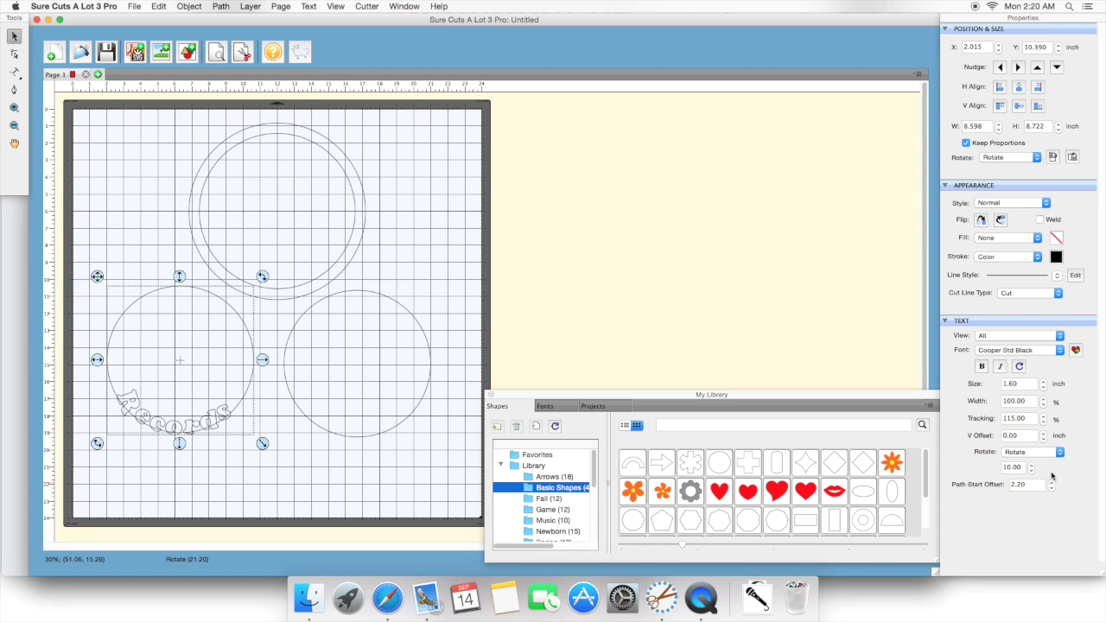
# Set the "Records" text's vertical offset to 0.10 inch and its letter rotation to 0.00.
pyautogui.click(1044, 381)
pyautogui.click(1045, 387)
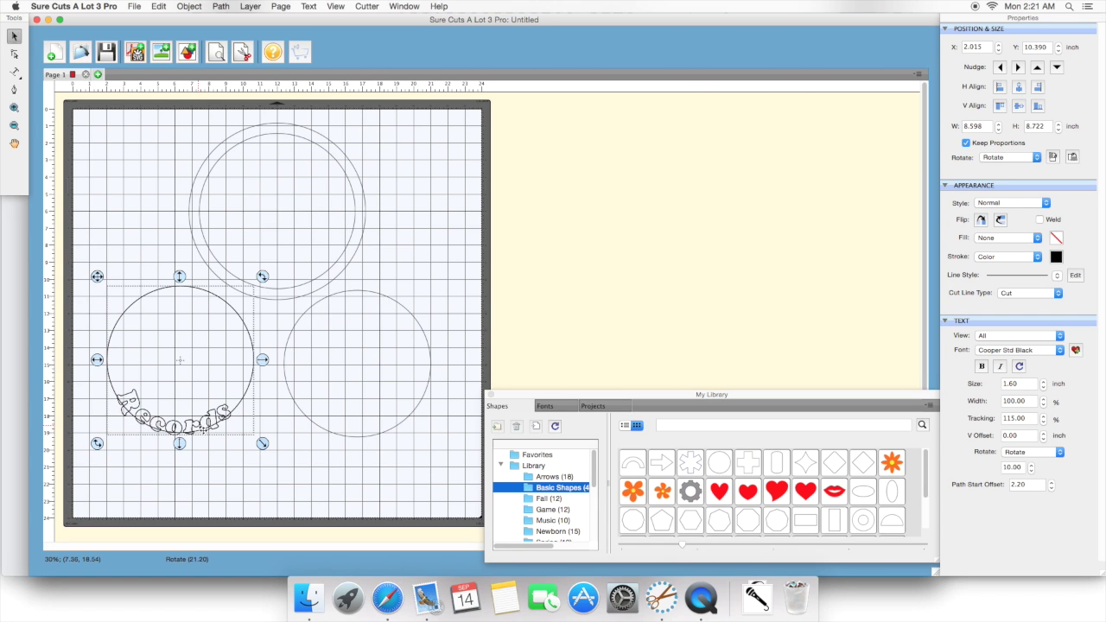
pyautogui.click(1043, 432)
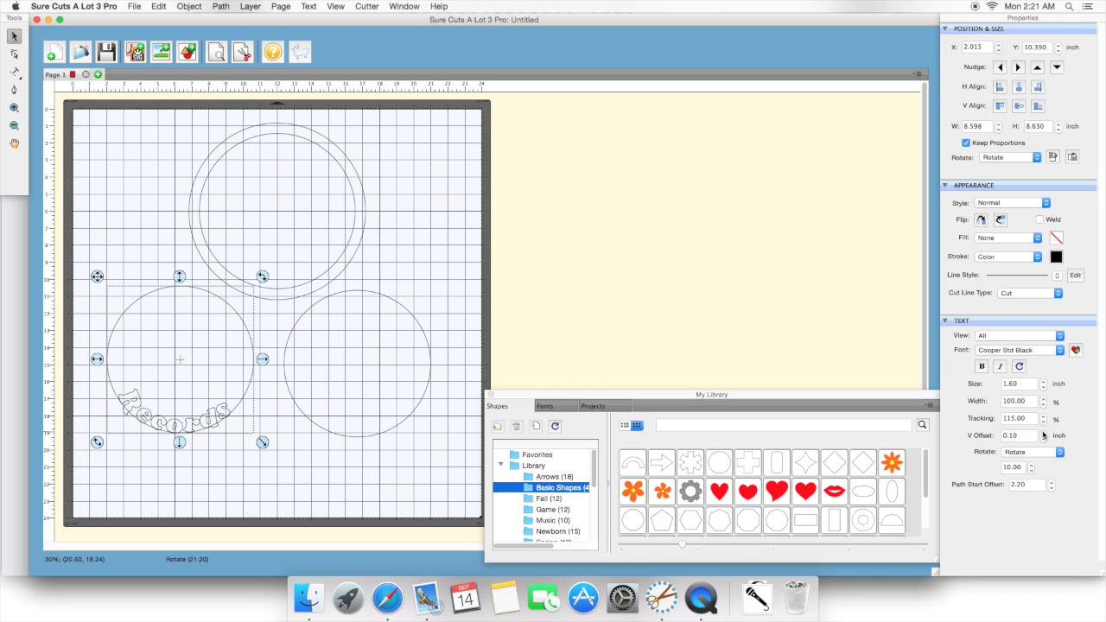
pyautogui.click(1031, 467)
pyautogui.click(1030, 471)
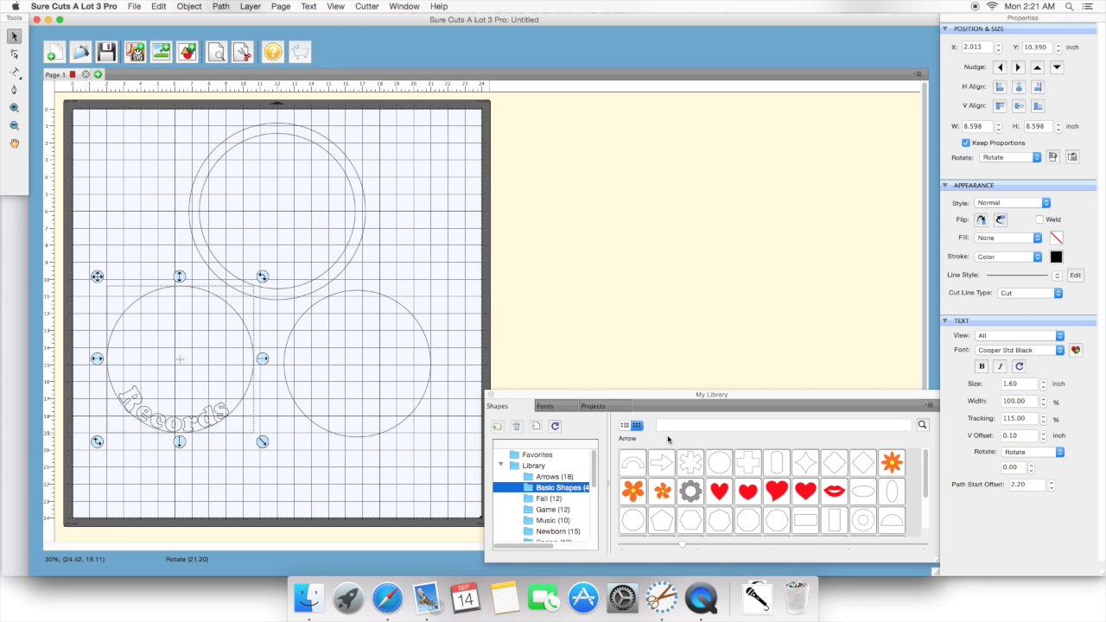
# Shift the "Records" text farther along the circle with a path start offset of 2.90.
pyautogui.click(1052, 486)
pyautogui.click(1052, 485)
pyautogui.click(1052, 486)
pyautogui.click(1051, 485)
pyautogui.click(1052, 486)
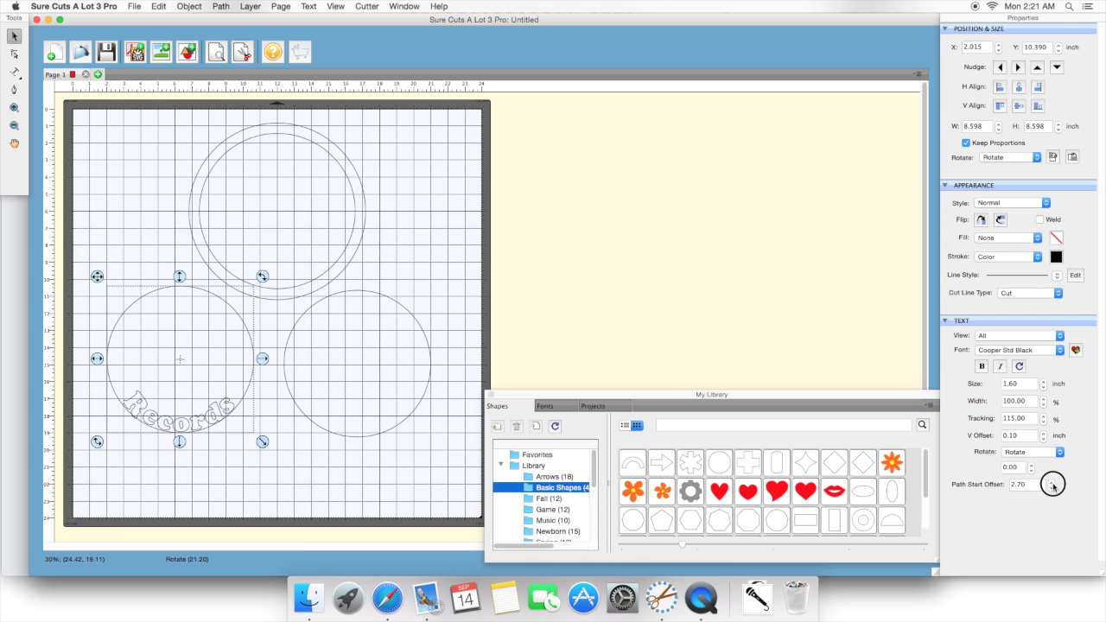
pyautogui.click(1052, 486)
pyautogui.click(1052, 485)
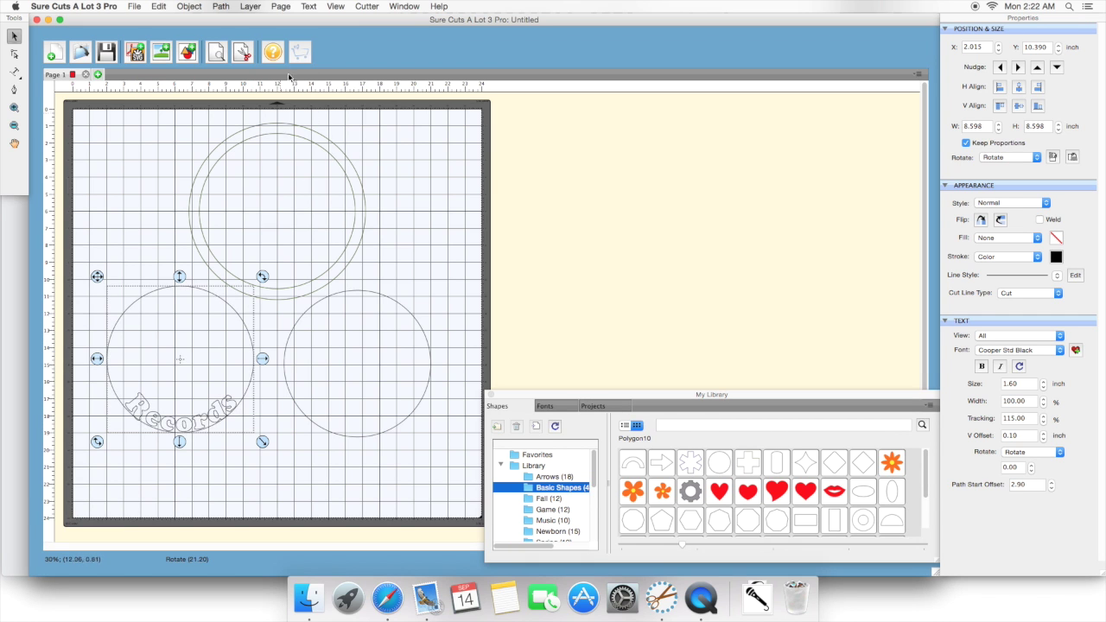
# Convert the "Records" text to outlines and move it inside the lower part of the inner ring.
pyautogui.click(309, 11)
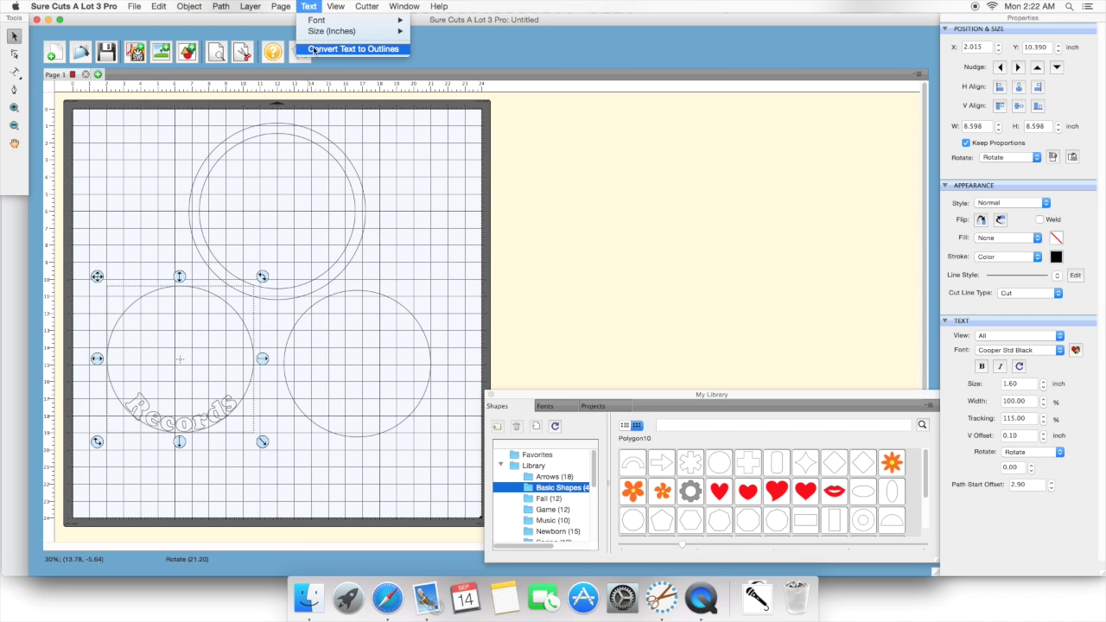
pyautogui.click(313, 49)
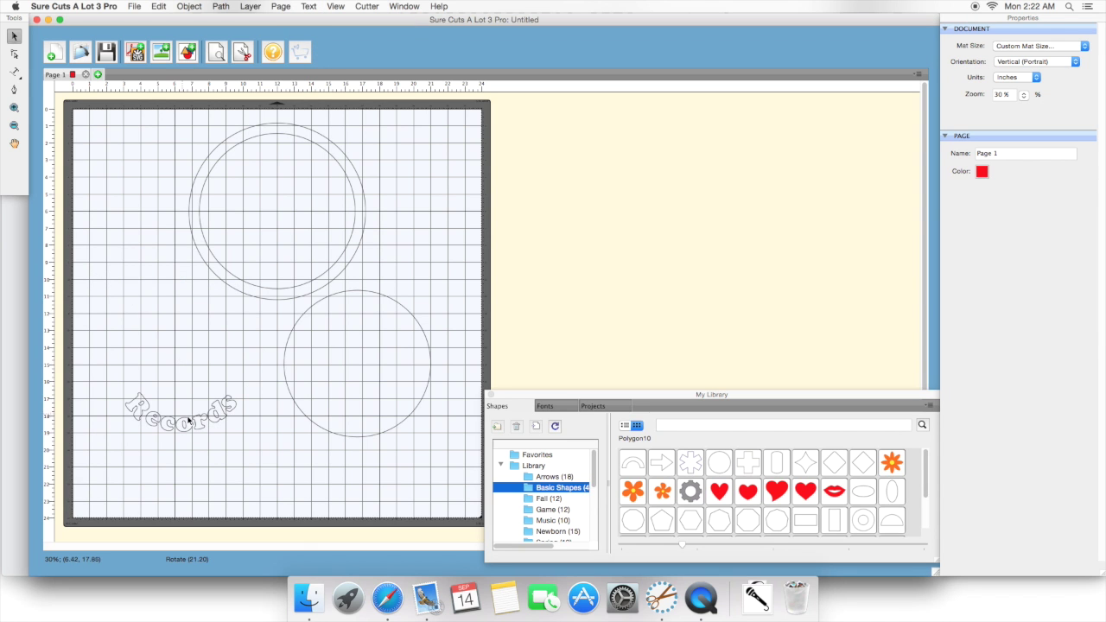
pyautogui.moveTo(197, 424); pyautogui.dragTo(294, 275)
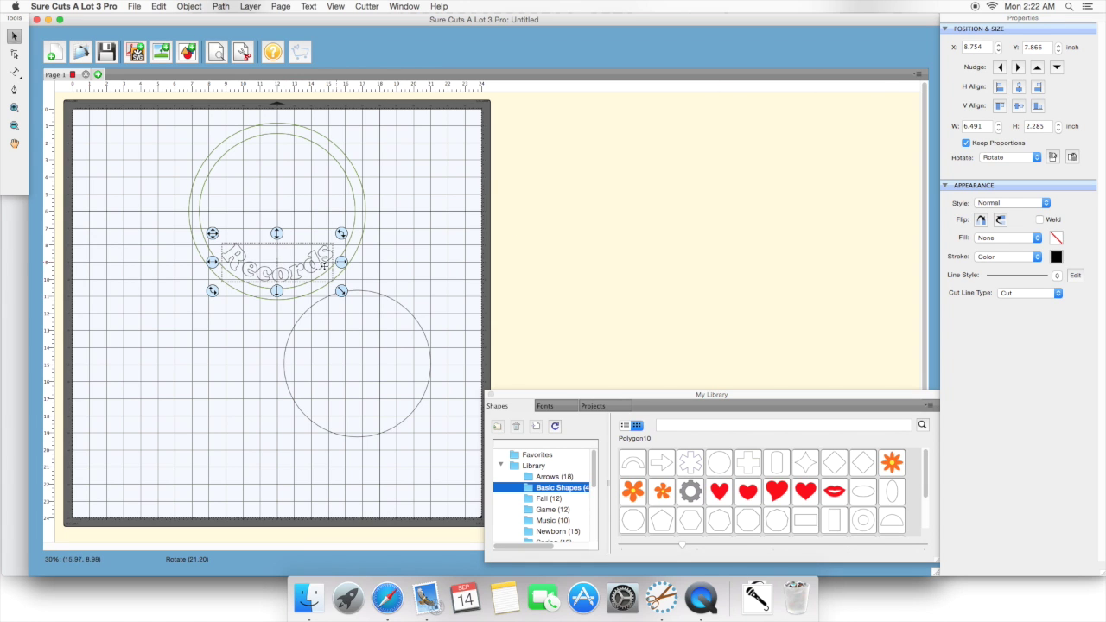
pyautogui.click(244, 335)
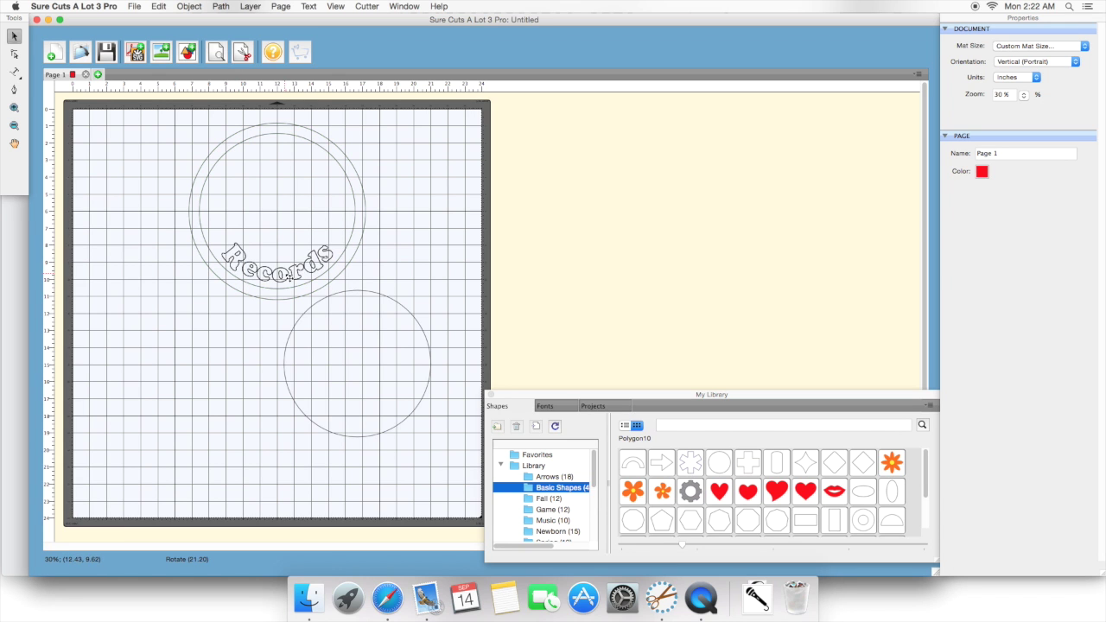
# Add the text "SmashMouth" along the remaining single circle and move the curved text below the rings.
pyautogui.click(360, 330)
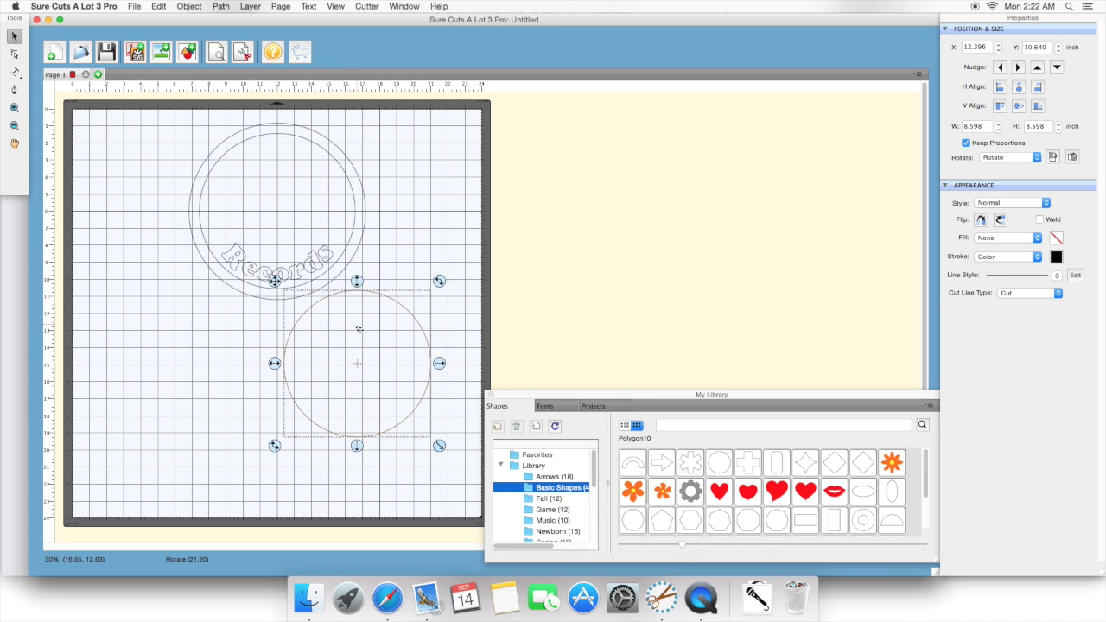
pyautogui.click(14, 71)
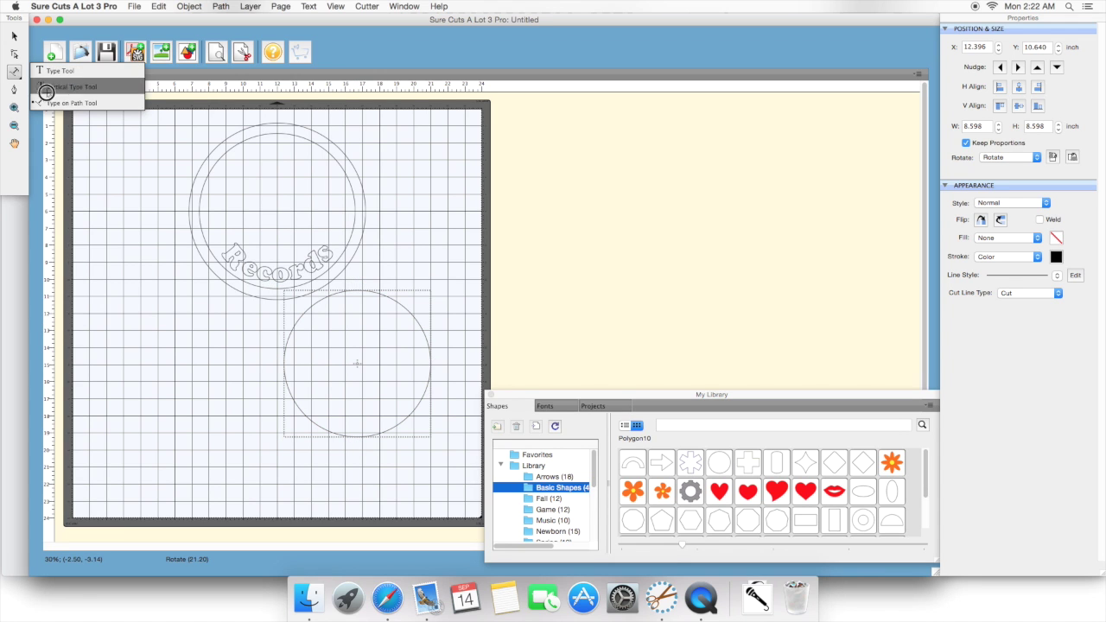
pyautogui.click(60, 105)
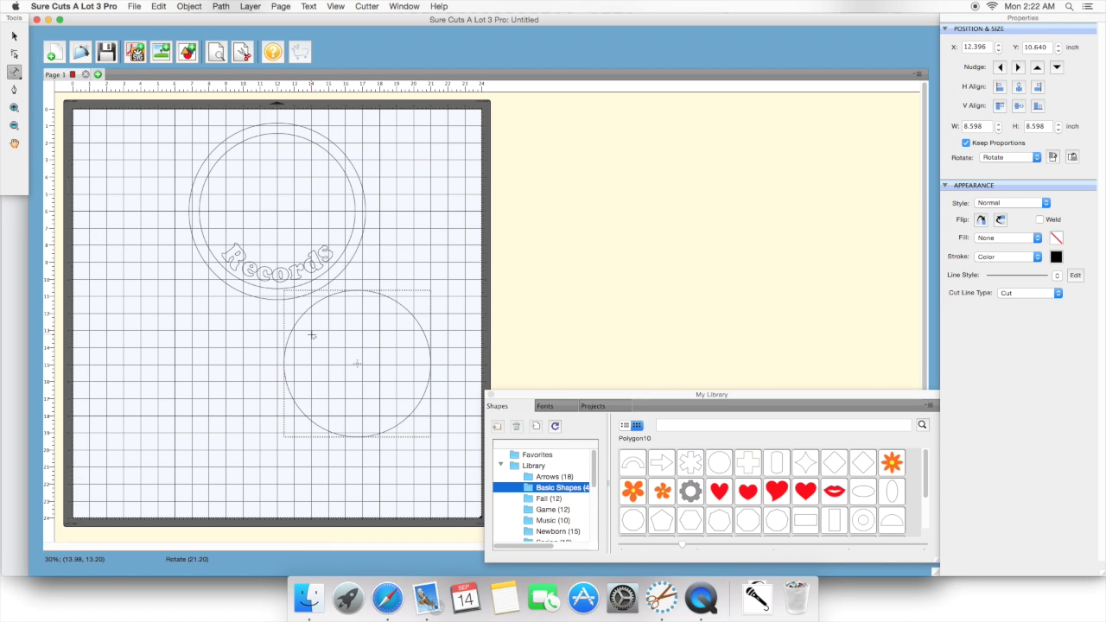
pyautogui.write('Smash')
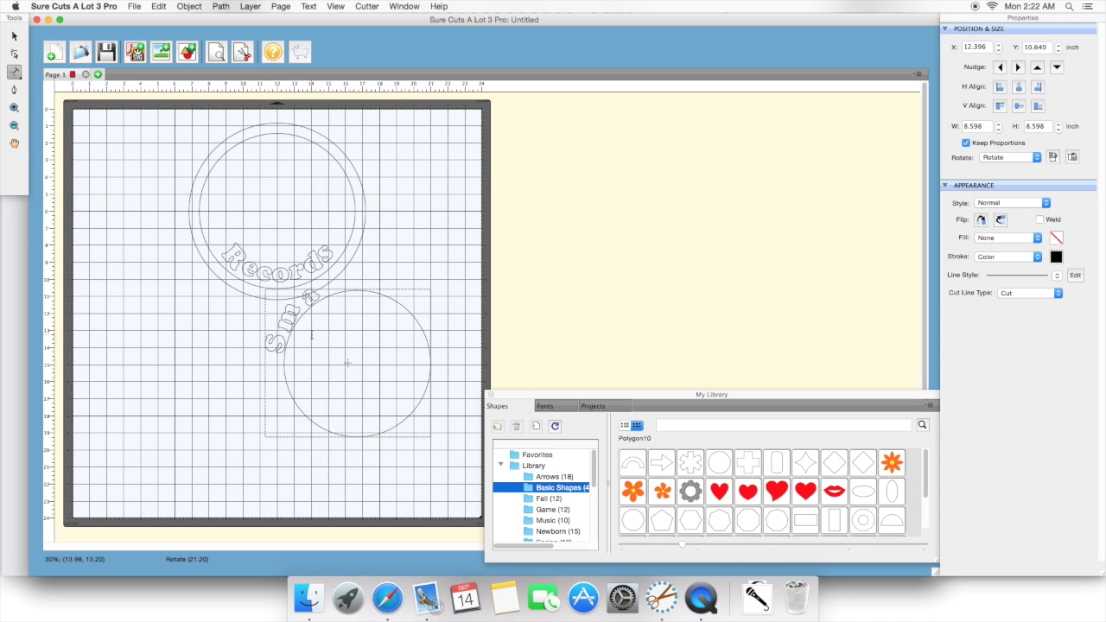
pyautogui.write('Mouth')
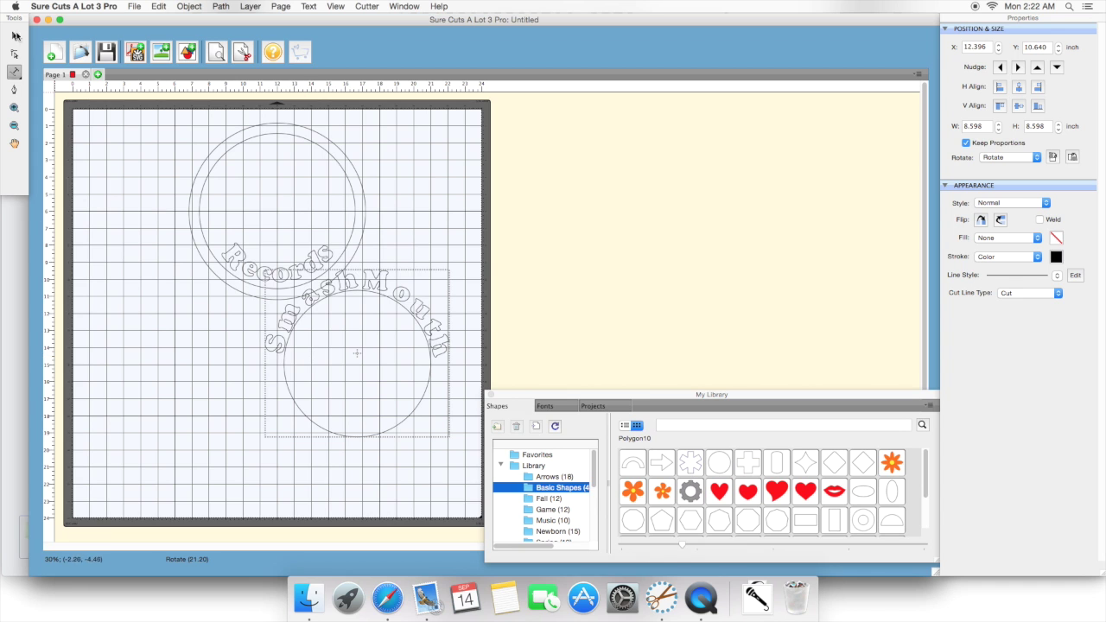
pyautogui.click(15, 35)
pyautogui.moveTo(357, 337); pyautogui.dragTo(276, 390)
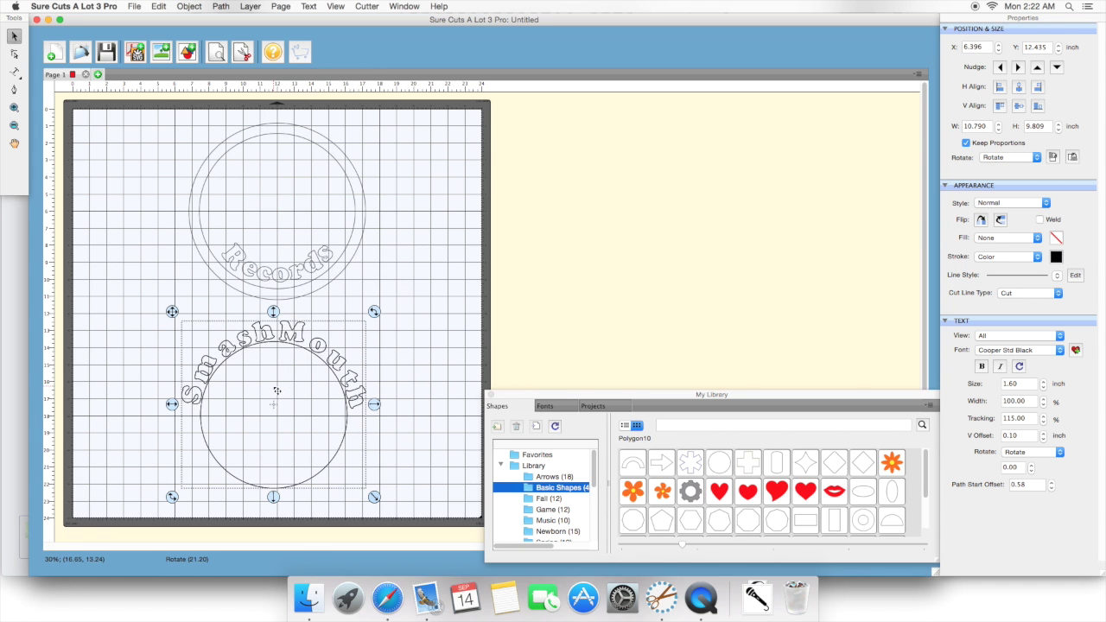
# Try a size of 1.50 inches on the "SmashMouth" text and restore it to 1.60 inches.
pyautogui.click(15, 72)
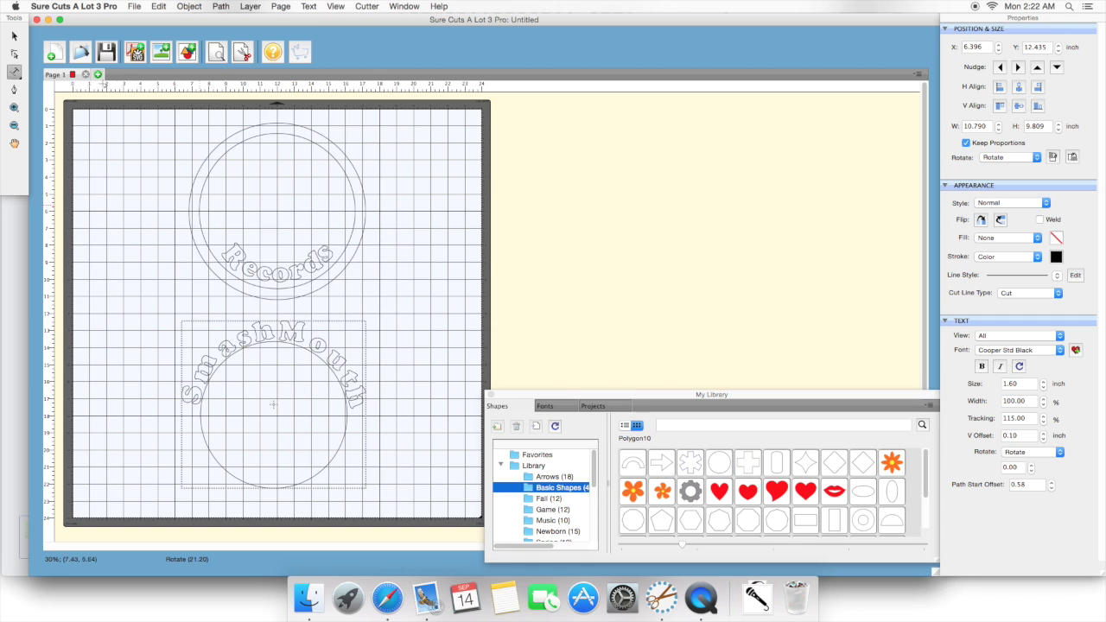
pyautogui.click(14, 36)
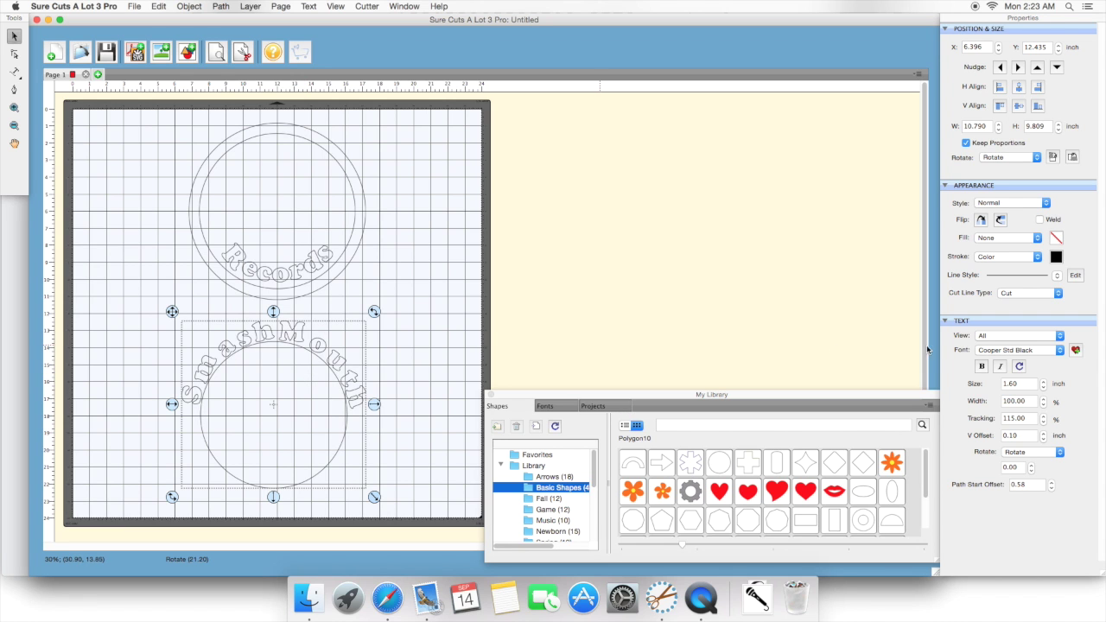
pyautogui.click(1043, 388)
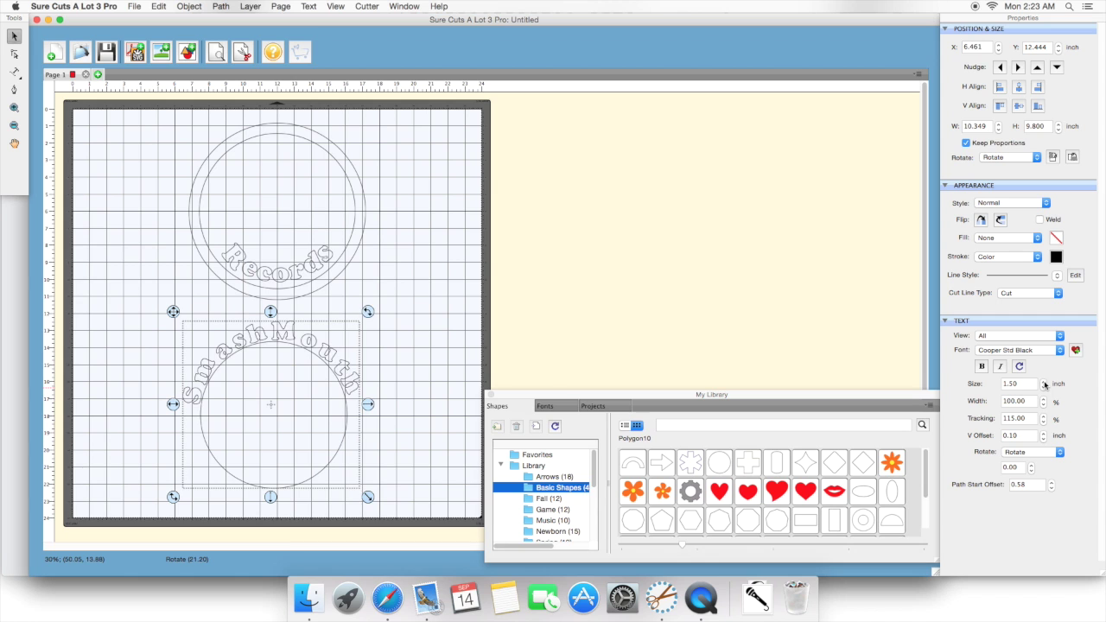
pyautogui.click(1043, 383)
pyautogui.click(1044, 401)
pyautogui.click(1043, 405)
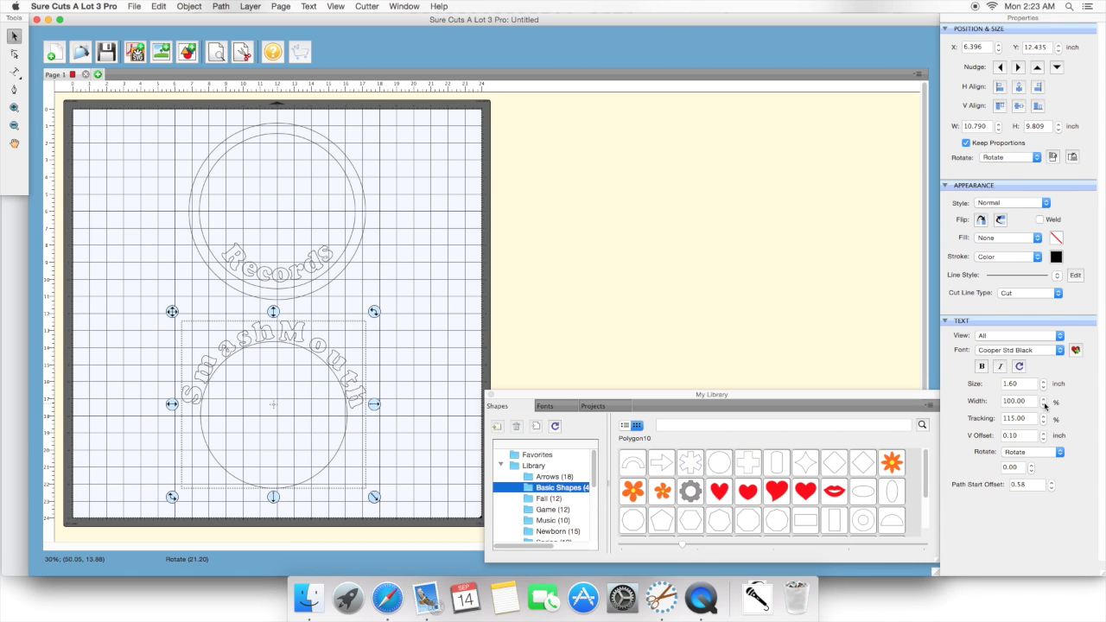
# Set the "SmashMouth" text's tracking to 105% and its vertical offset to 0.00 inch.
pyautogui.click(1045, 424)
pyautogui.click(1044, 423)
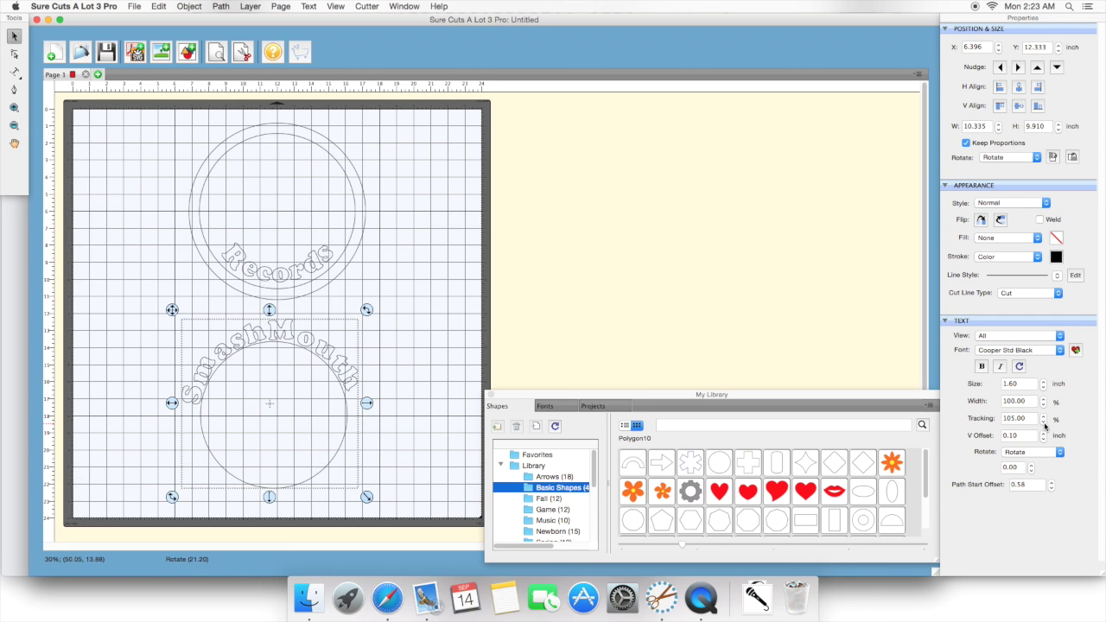
pyautogui.click(1042, 439)
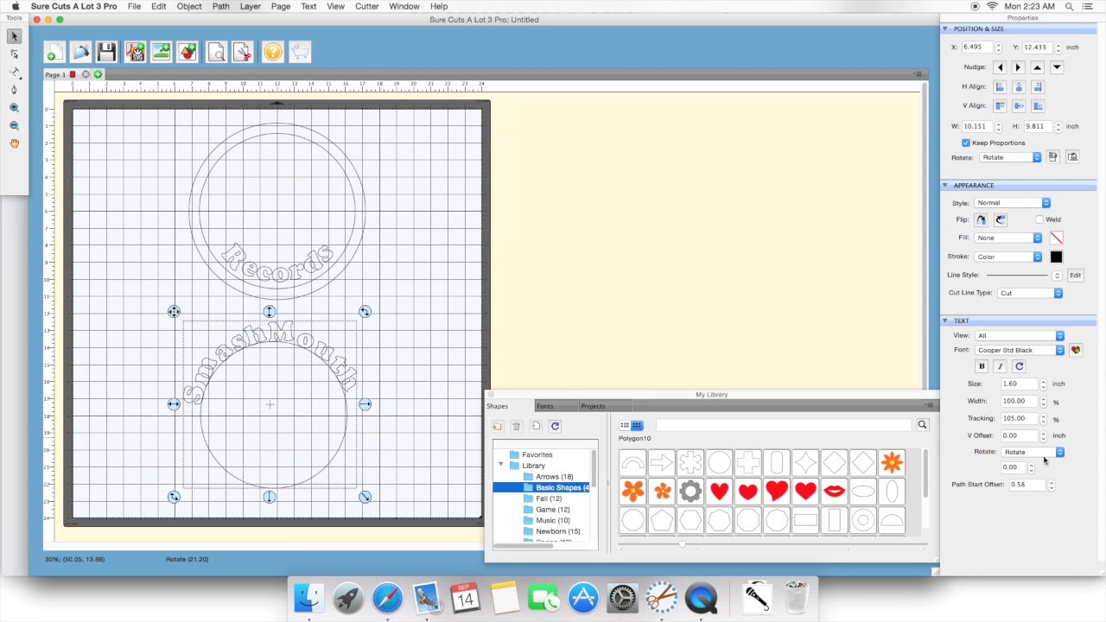
# Set the "SmashMouth" text's letter rotation to 10.00 and its path start offset to 0.88.
pyautogui.click(1030, 464)
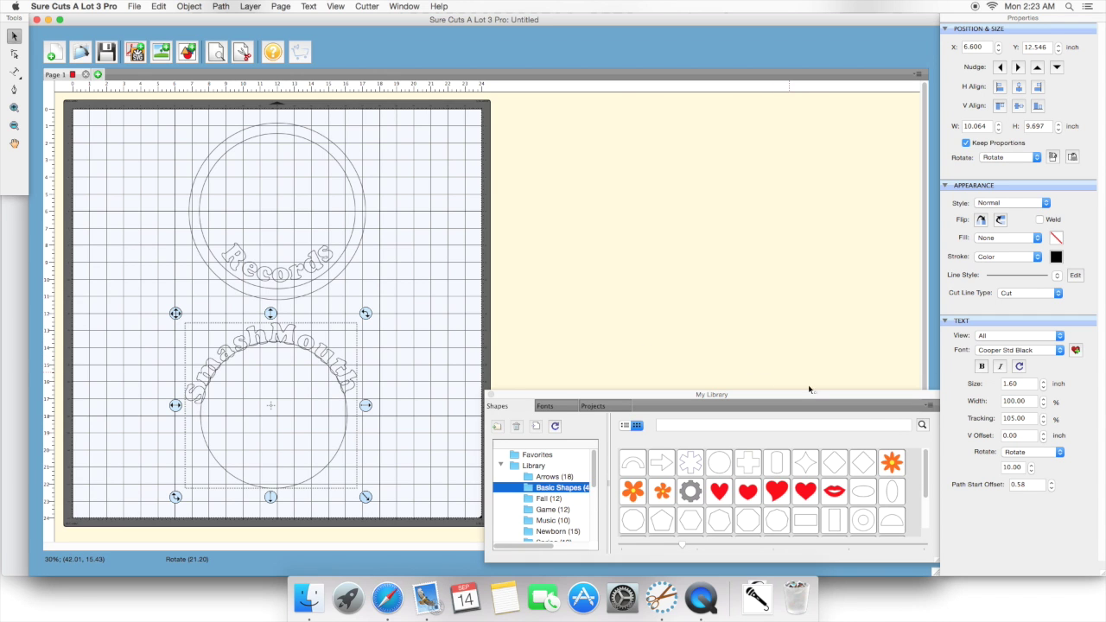
pyautogui.click(1051, 482)
pyautogui.click(1052, 483)
pyautogui.click(1051, 482)
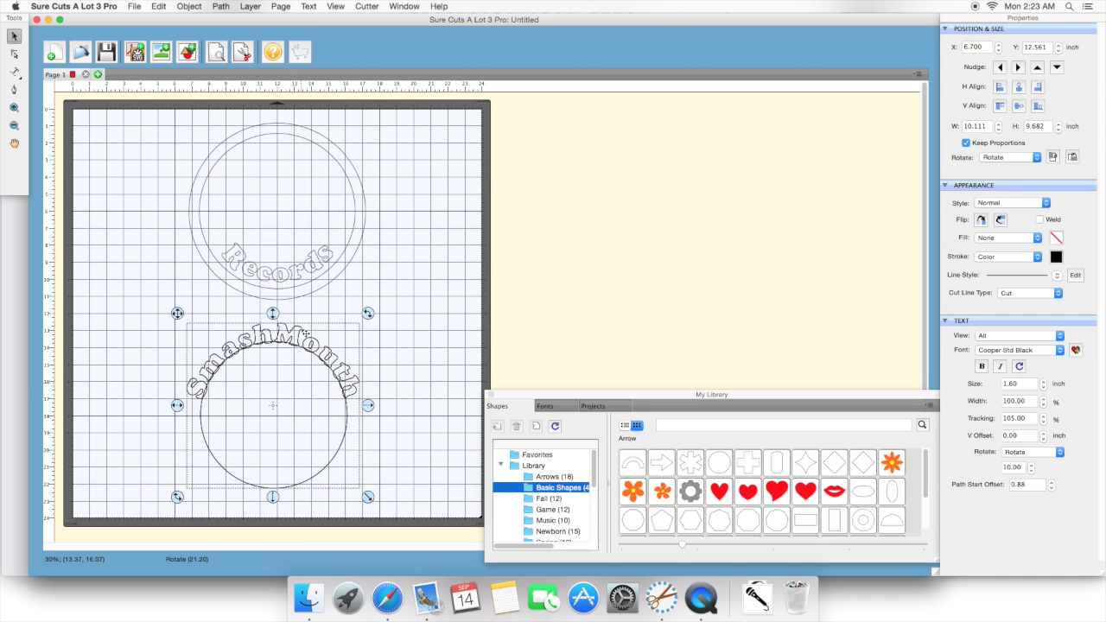
# Convert the "SmashMouth" text to outlines, test its fit inside the rings, and move it back below them.
pyautogui.click(309, 7)
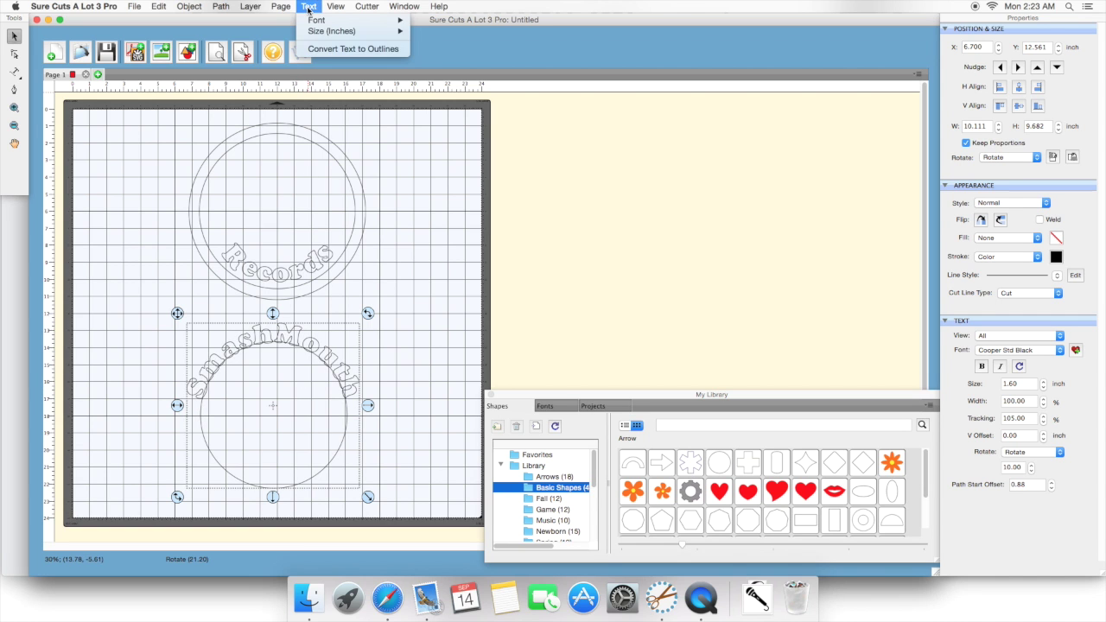
pyautogui.click(322, 47)
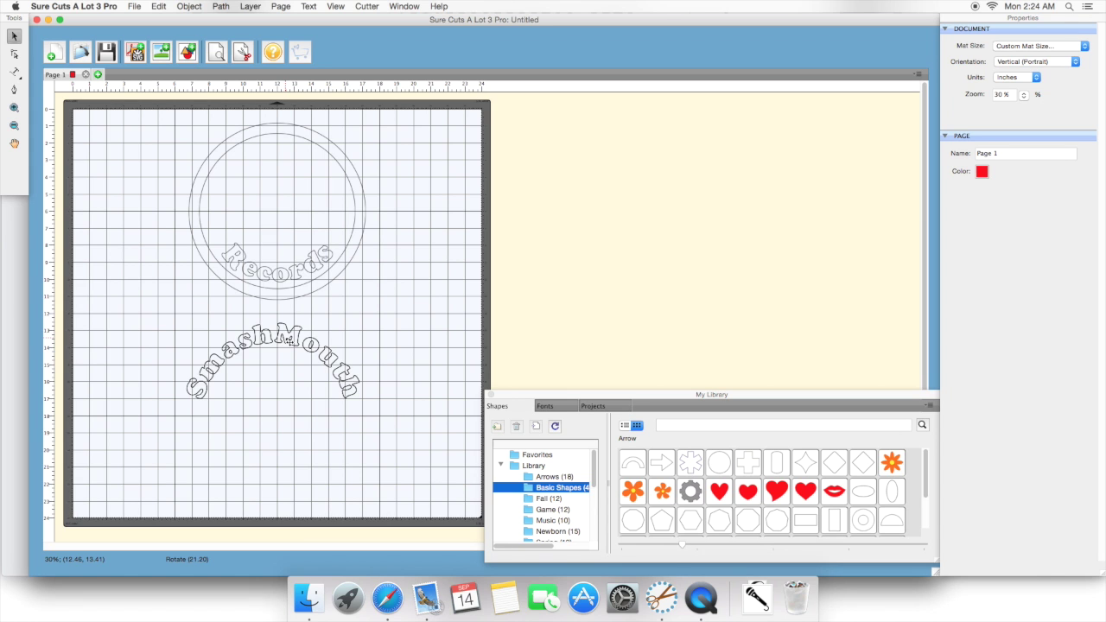
pyautogui.moveTo(288, 340); pyautogui.dragTo(284, 150)
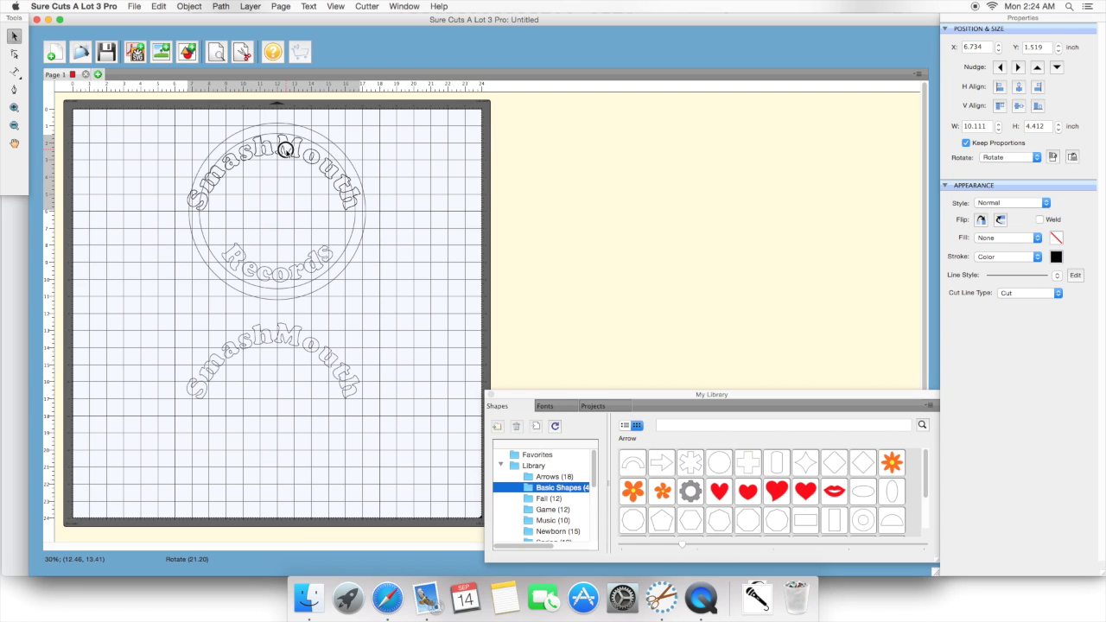
pyautogui.moveTo(285, 150); pyautogui.dragTo(317, 355)
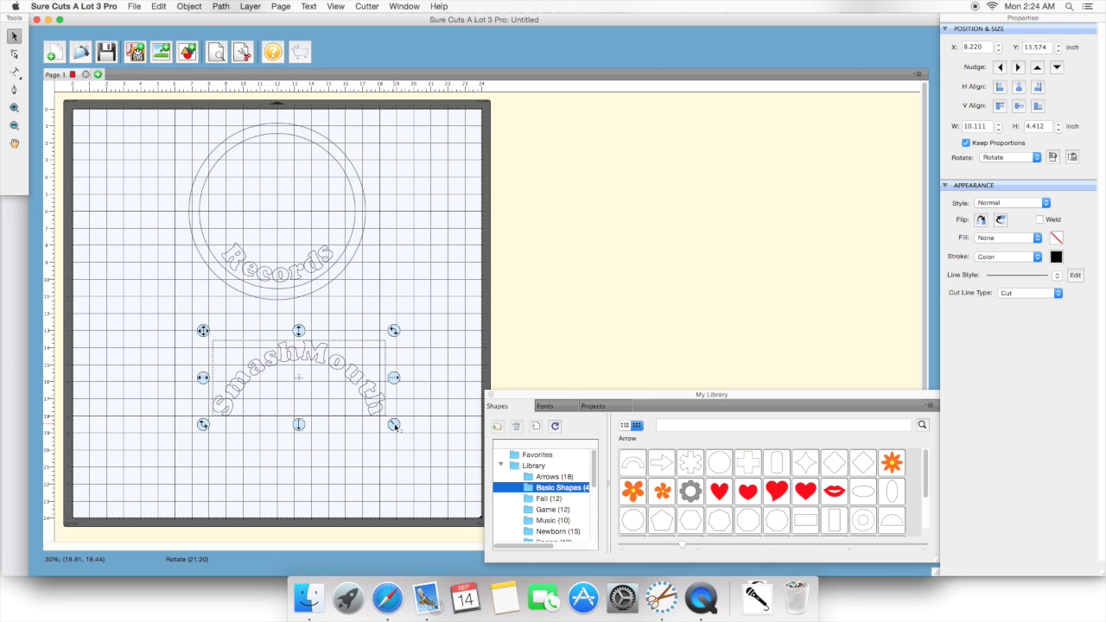
# Scale the "SmashMouth" outlines down to about 8.39 inches wide and place them inside the upper part of the inner ring.
pyautogui.moveTo(394, 425); pyautogui.dragTo(377, 418)
pyautogui.press('super+d')
pyautogui.moveTo(309, 361); pyautogui.dragTo(294, 162)
pyautogui.moveTo(364, 217); pyautogui.dragTo(358, 214)
pyautogui.moveTo(284, 155); pyautogui.dragTo(290, 153)
pyautogui.moveTo(363, 171); pyautogui.dragTo(357, 171)
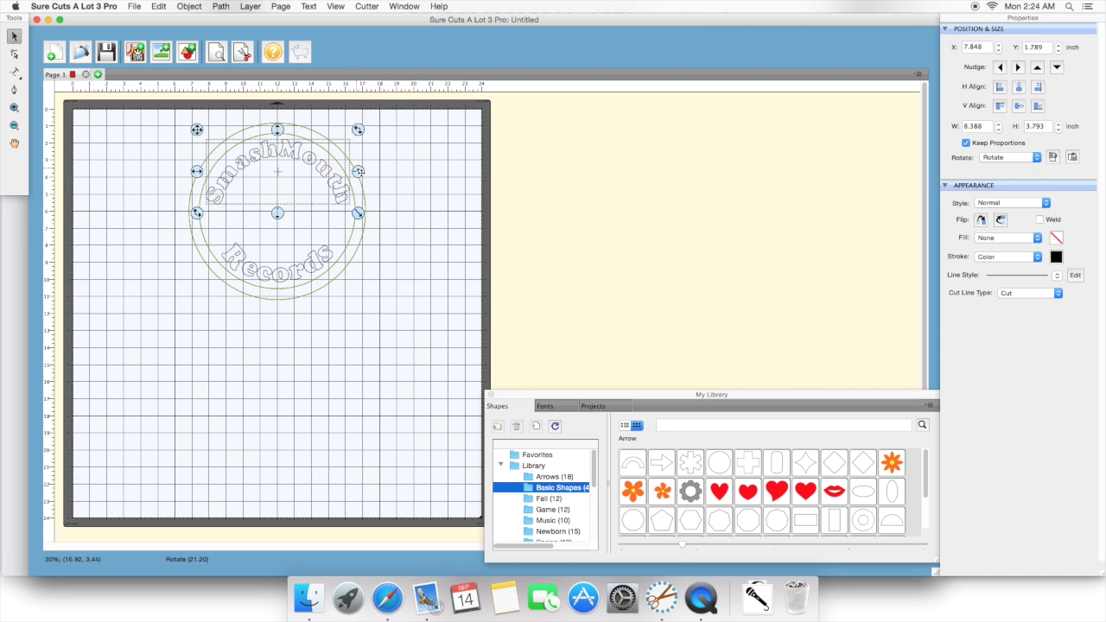
# Try to select and reposition the "SmashMouth" outlines separately from the surrounding rings.
pyautogui.click(291, 154)
pyautogui.press('super+a')
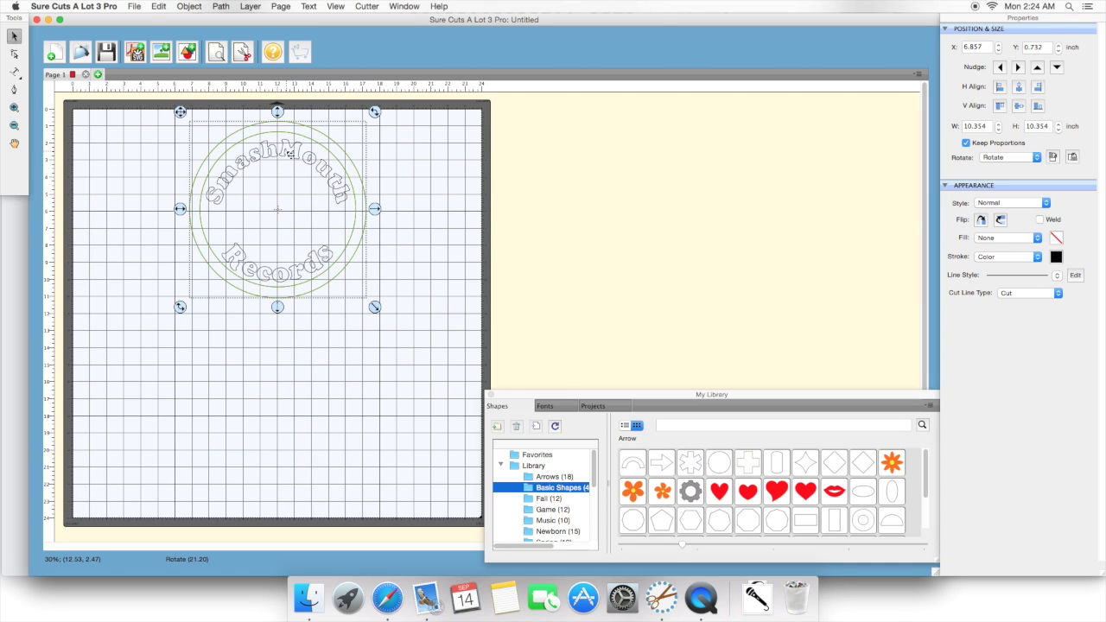
pyautogui.moveTo(291, 153); pyautogui.dragTo(288, 154)
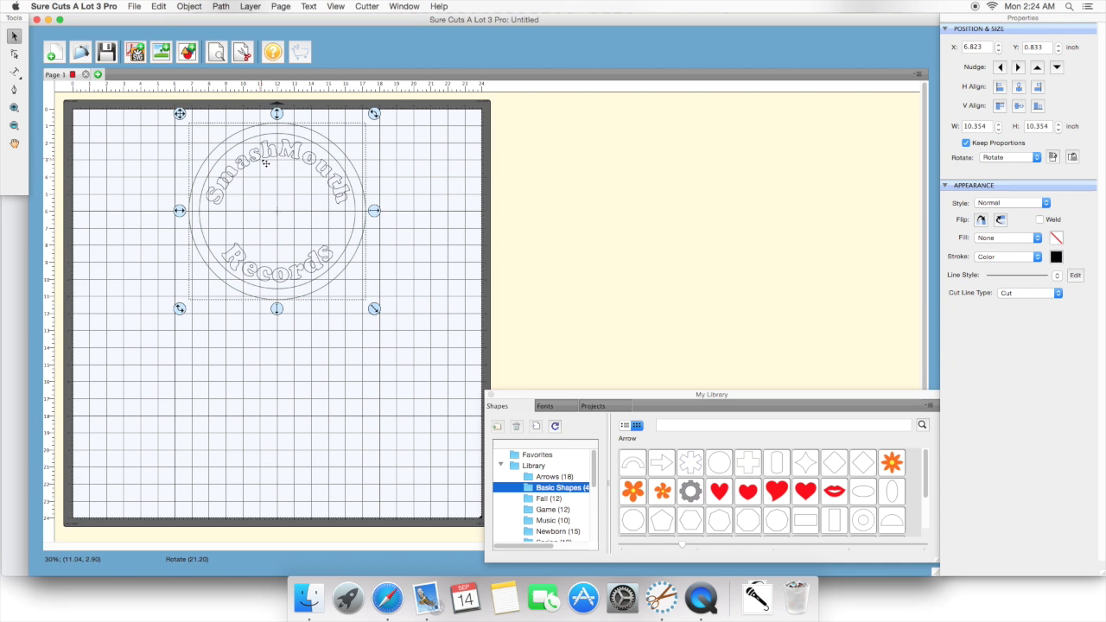
pyautogui.click(414, 183)
pyautogui.moveTo(292, 159); pyautogui.dragTo(295, 164)
pyautogui.click(417, 188)
pyautogui.click(302, 163)
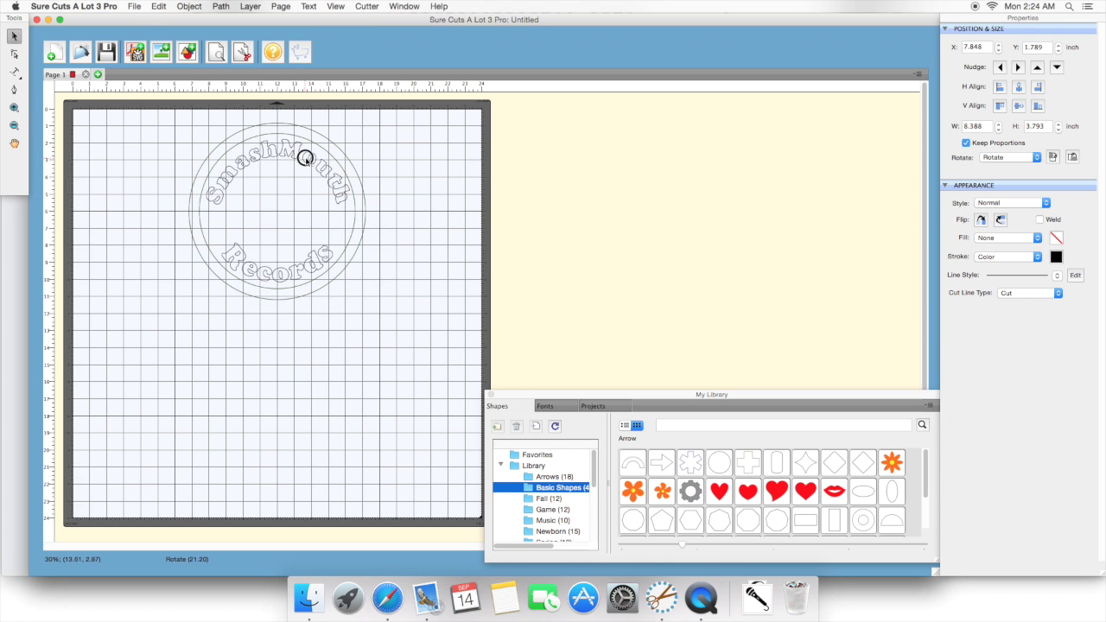
pyautogui.press('super+a')
pyautogui.click(440, 203)
pyautogui.click(336, 187)
pyautogui.click(291, 163)
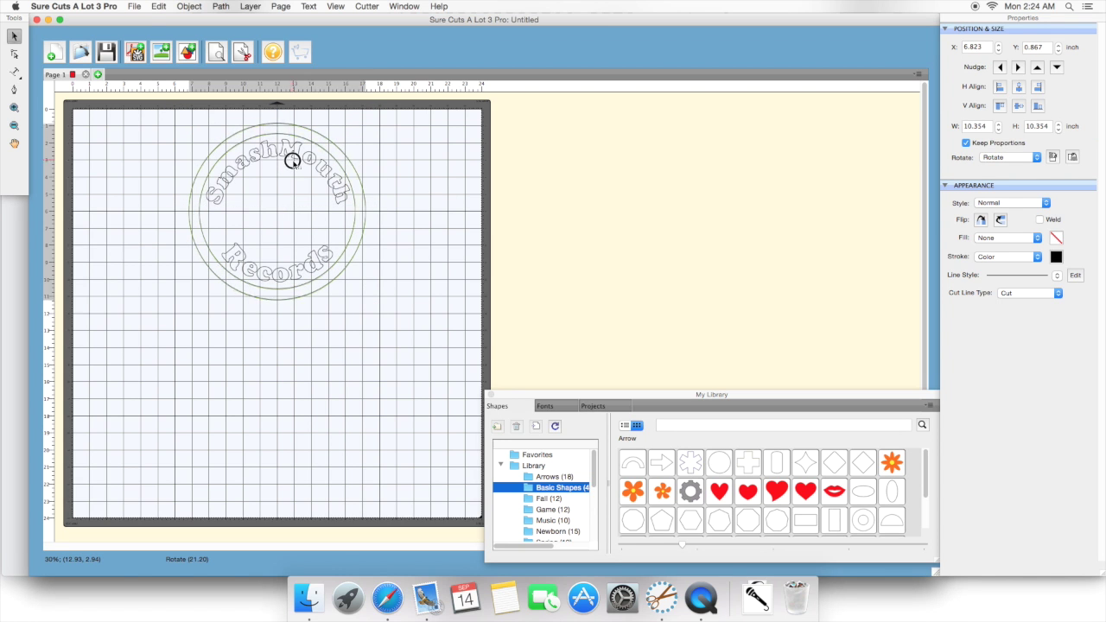
pyautogui.press('super+a')
pyautogui.click(454, 172)
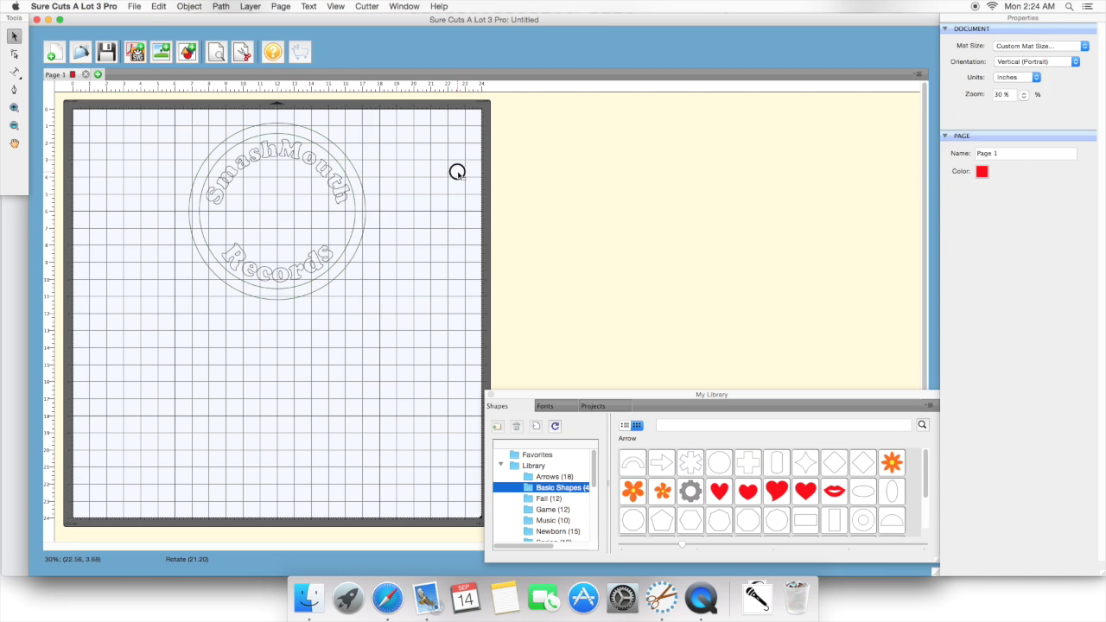
# Lock the two concentric rings so that only the lettering can be moved.
pyautogui.click(287, 156)
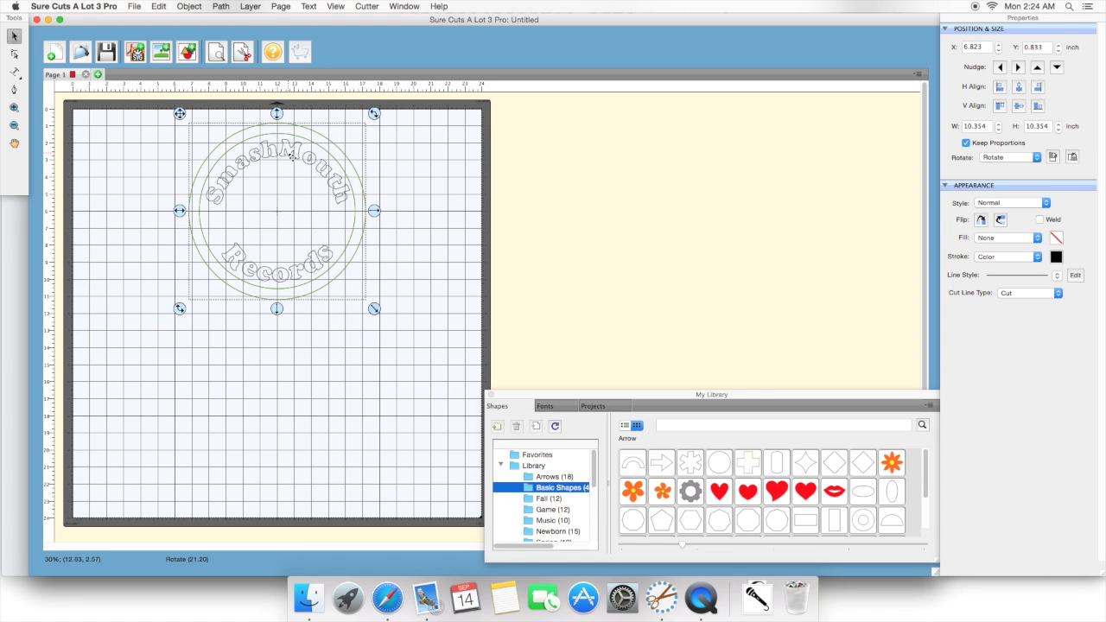
pyautogui.click(220, 7)
pyautogui.click(190, 7)
pyautogui.click(190, 7)
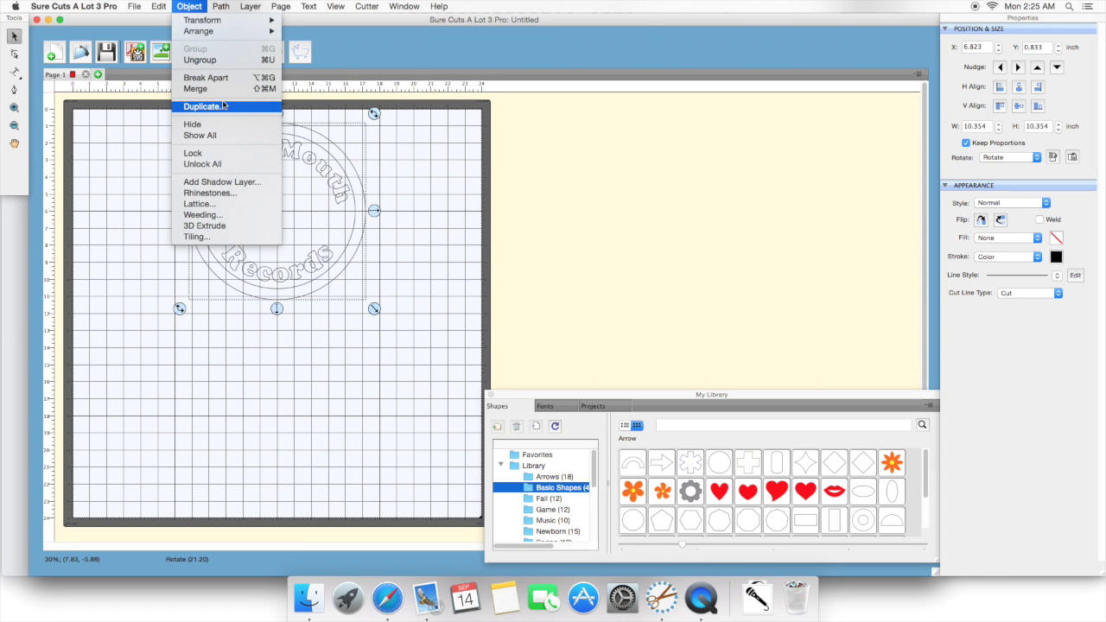
pyautogui.click(225, 160)
# Adjust the "SmashMouth" outlines slightly upward, center them horizontally, and unlock all objects.
pyautogui.moveTo(279, 151)
pyautogui.mouseDown()
pyautogui.moveTo(258, 130)
pyautogui.moveTo(249, 239)
pyautogui.moveTo(284, 173)
pyautogui.moveTo(268, 164)
pyautogui.moveTo(266, 177)
pyautogui.moveTo(281, 177)
pyautogui.moveTo(285, 154)
pyautogui.moveTo(271, 151)
pyautogui.mouseUp()
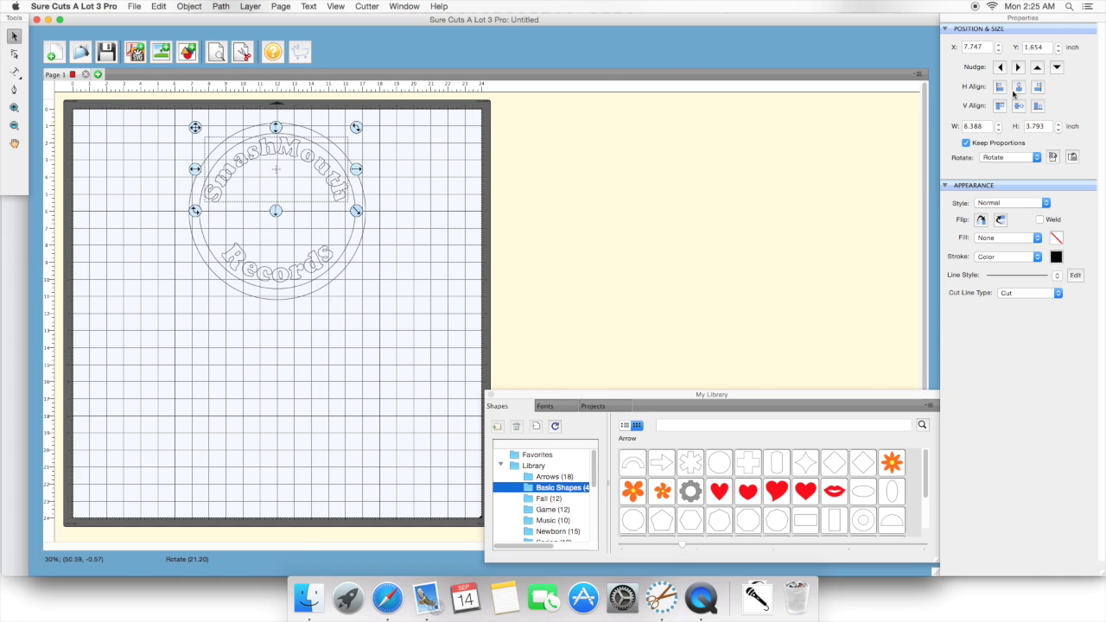
pyautogui.click(1020, 87)
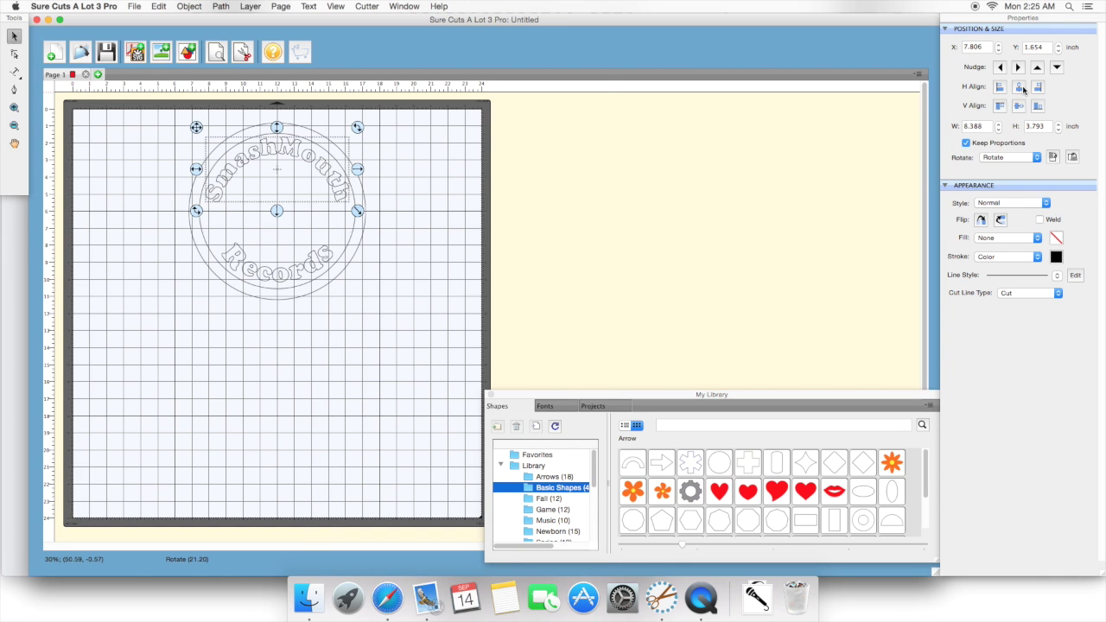
pyautogui.click(423, 205)
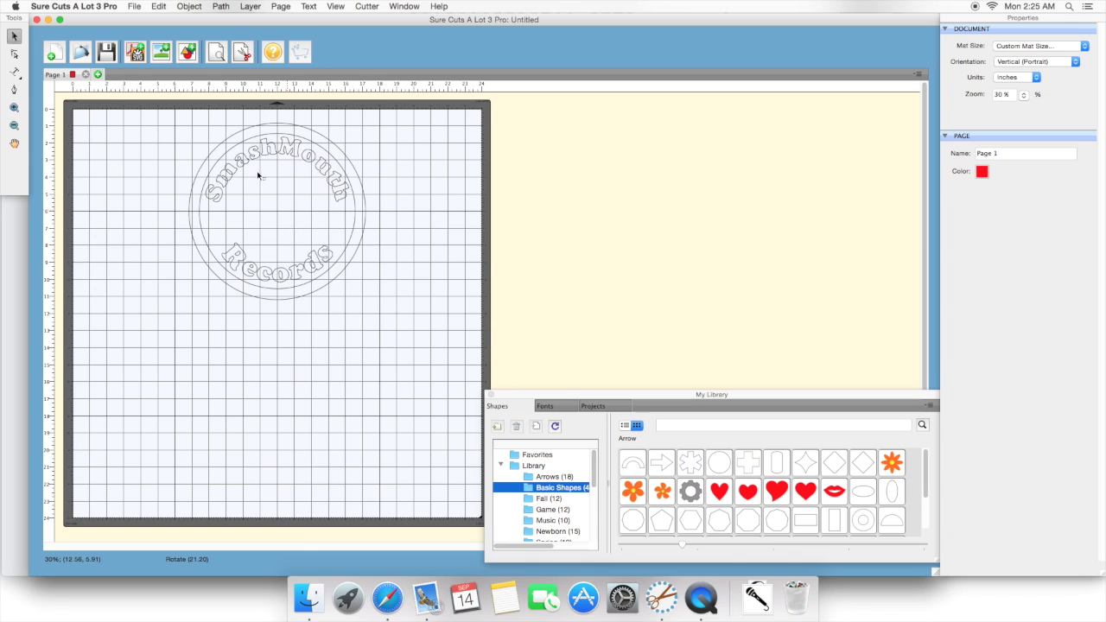
pyautogui.click(187, 6)
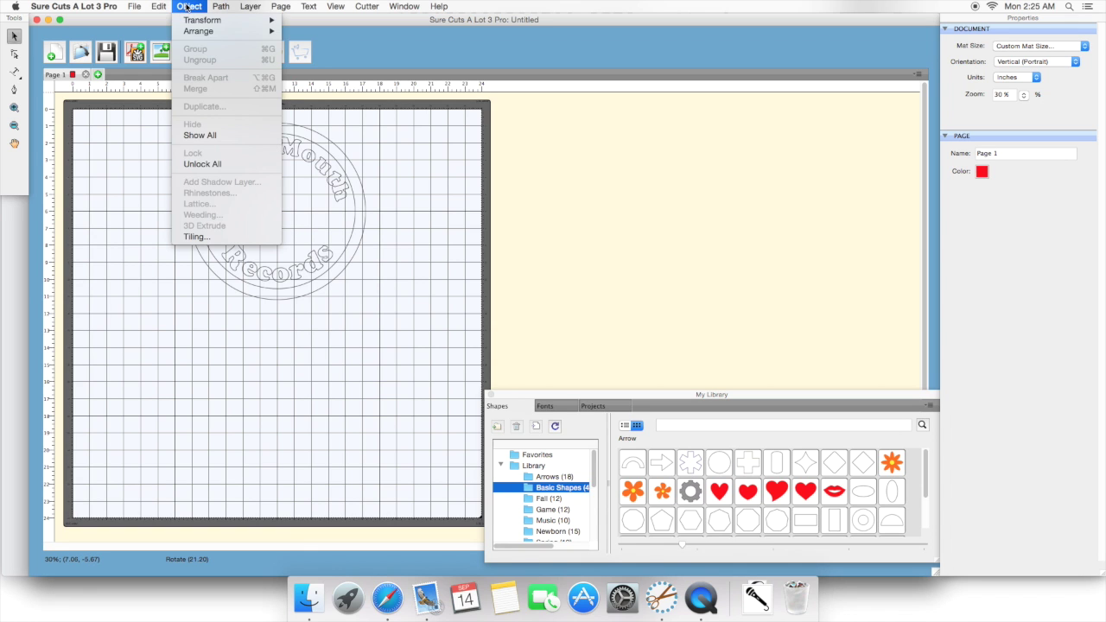
pyautogui.click(222, 164)
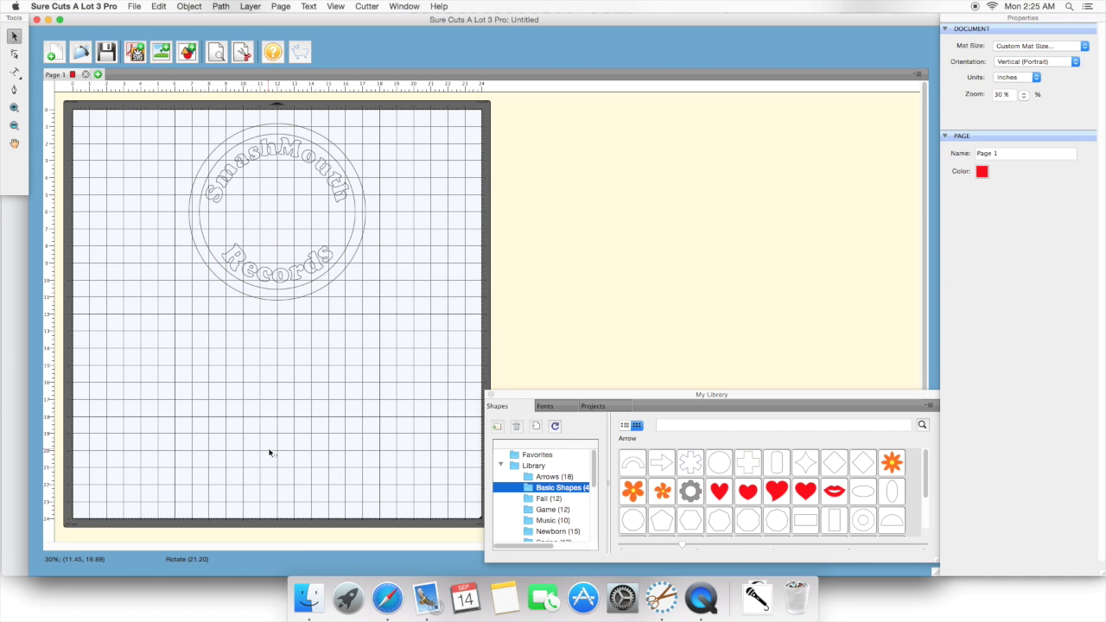
# Bring the dj-clipart headphones PNG from Finder's Downloads folder onto the mat and place it below and left of the circular logo.
pyautogui.click(306, 596)
pyautogui.click(459, 315)
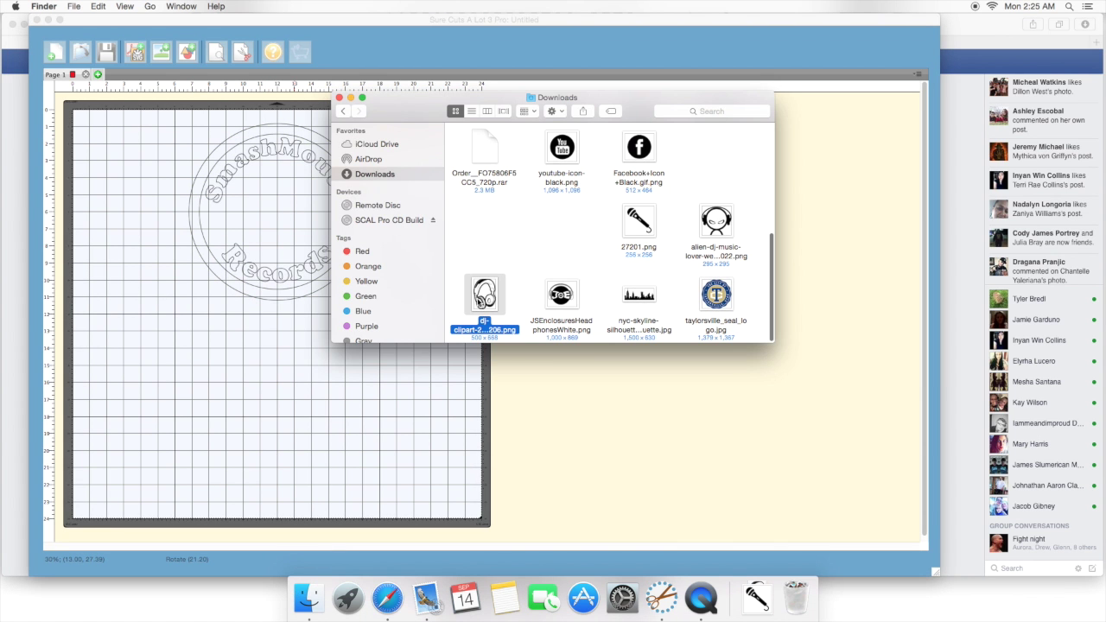
pyautogui.doubleClick(484, 303)
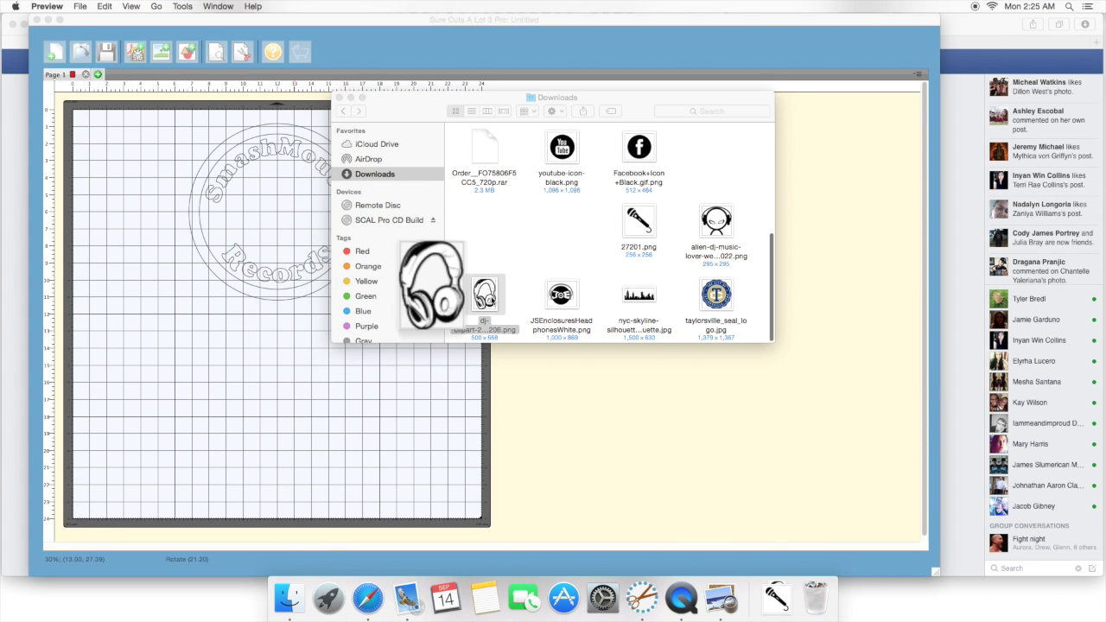
pyautogui.click(11, 21)
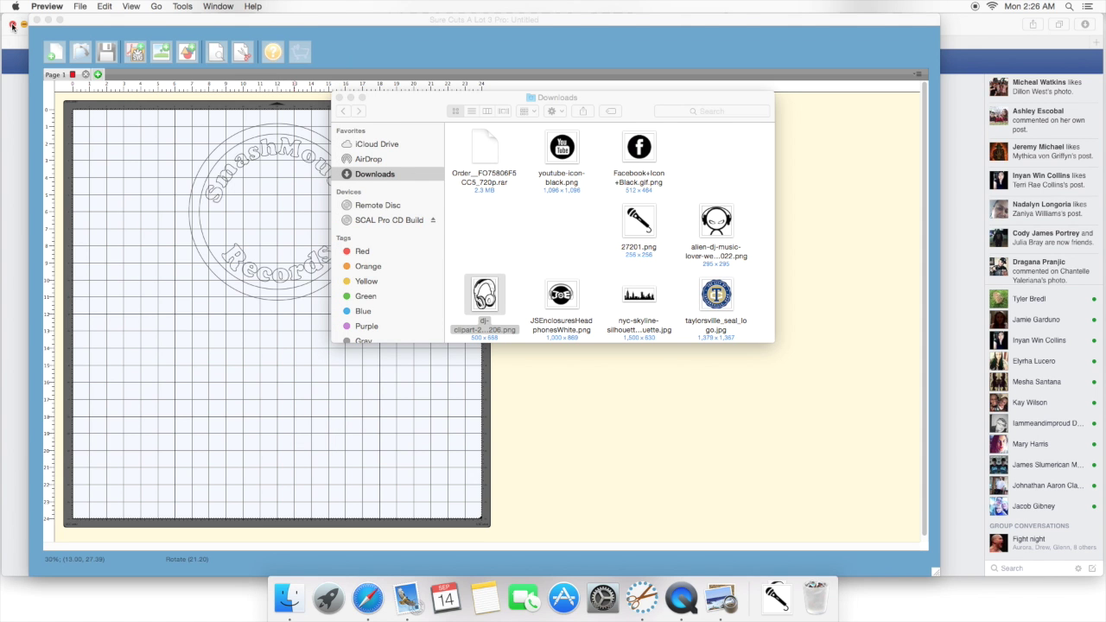
pyautogui.moveTo(484, 295); pyautogui.dragTo(265, 393)
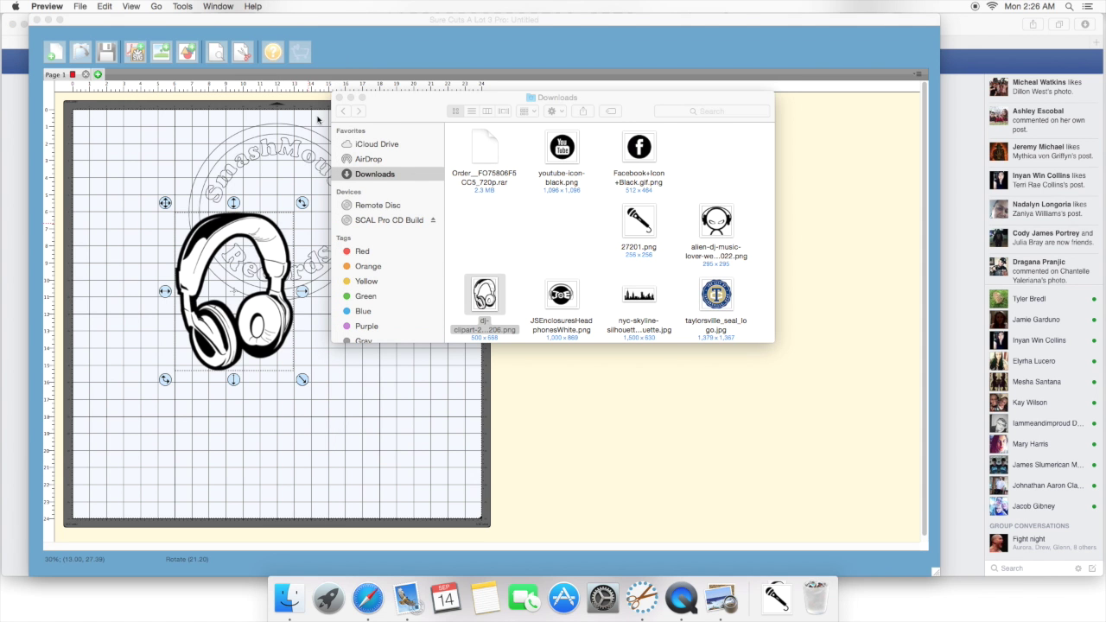
pyautogui.click(340, 99)
pyautogui.click(184, 285)
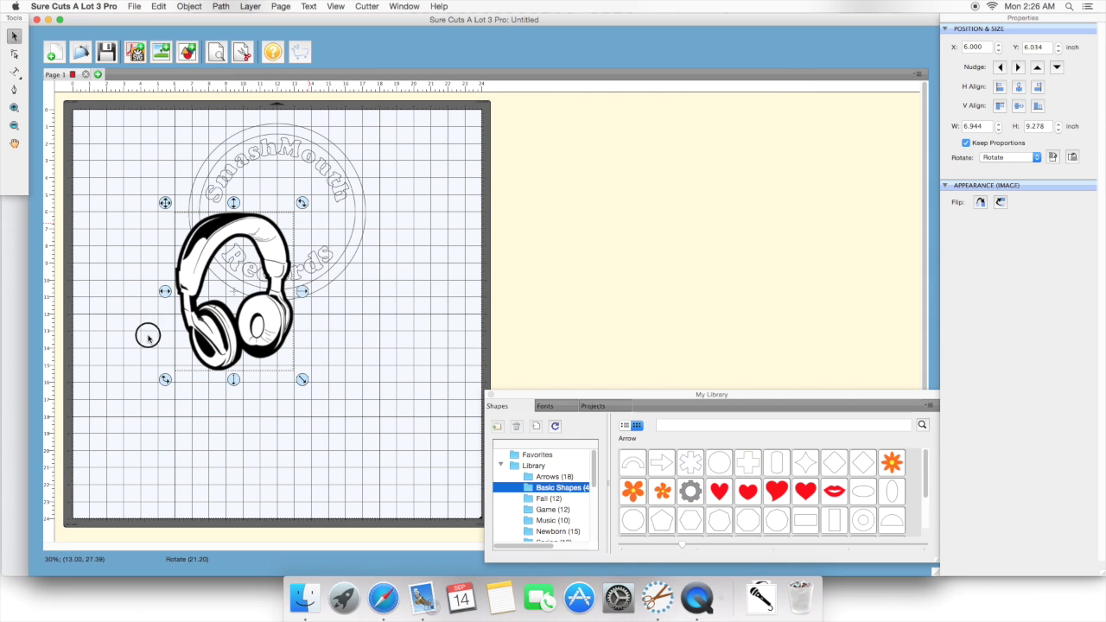
pyautogui.moveTo(197, 338); pyautogui.dragTo(139, 432)
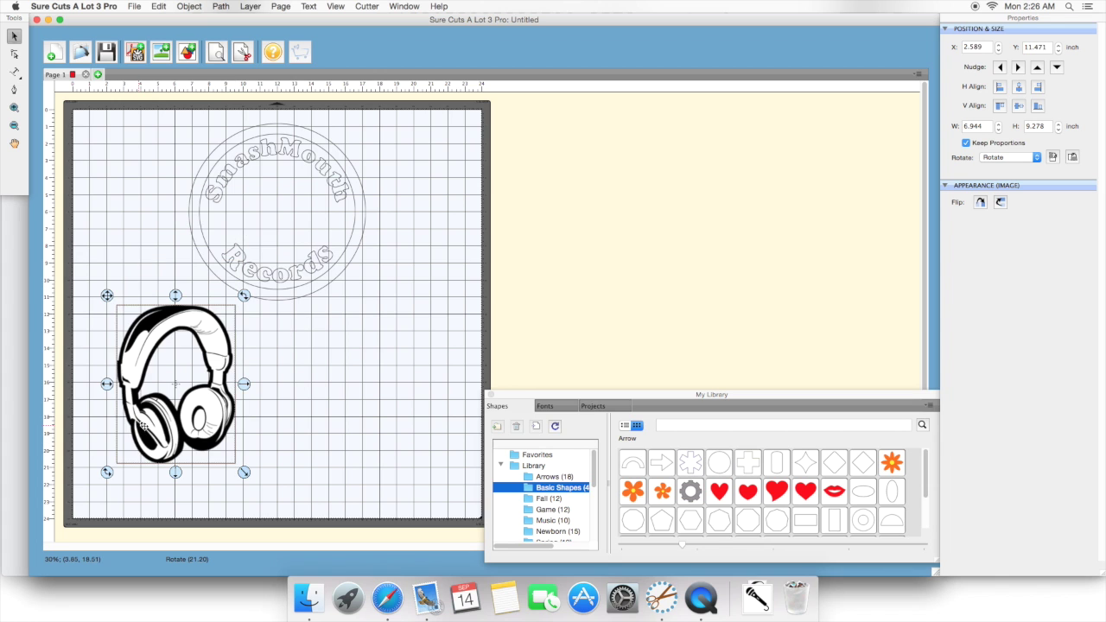
# Trace the headphones image in Monochrome mode with the current settings and set the traced shape's fill to None.
pyautogui.click(160, 54)
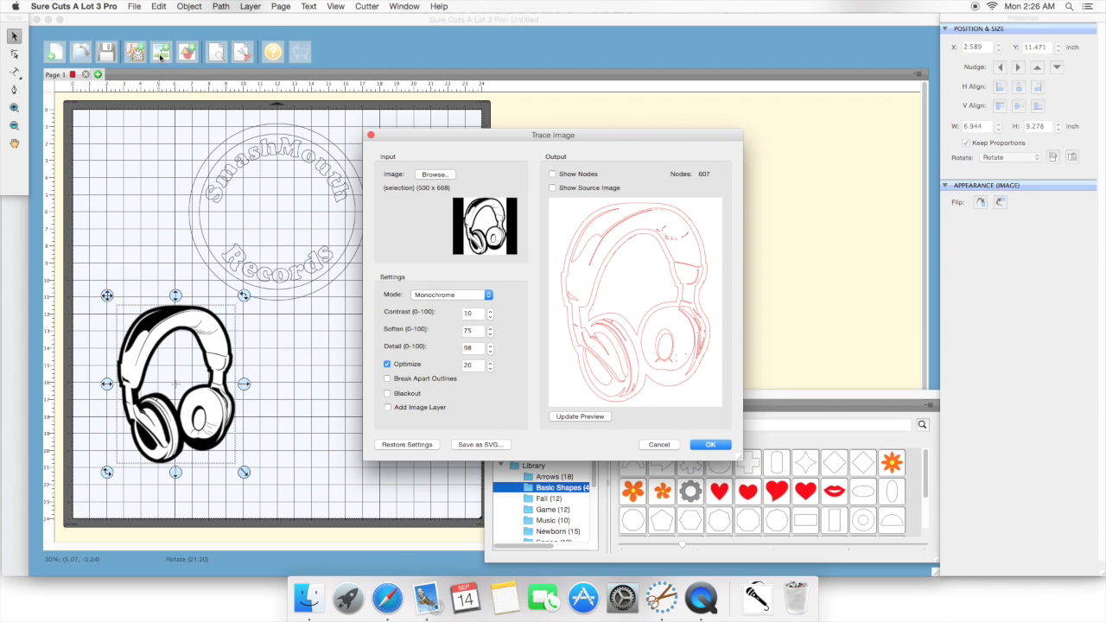
pyautogui.click(712, 447)
pyautogui.click(710, 445)
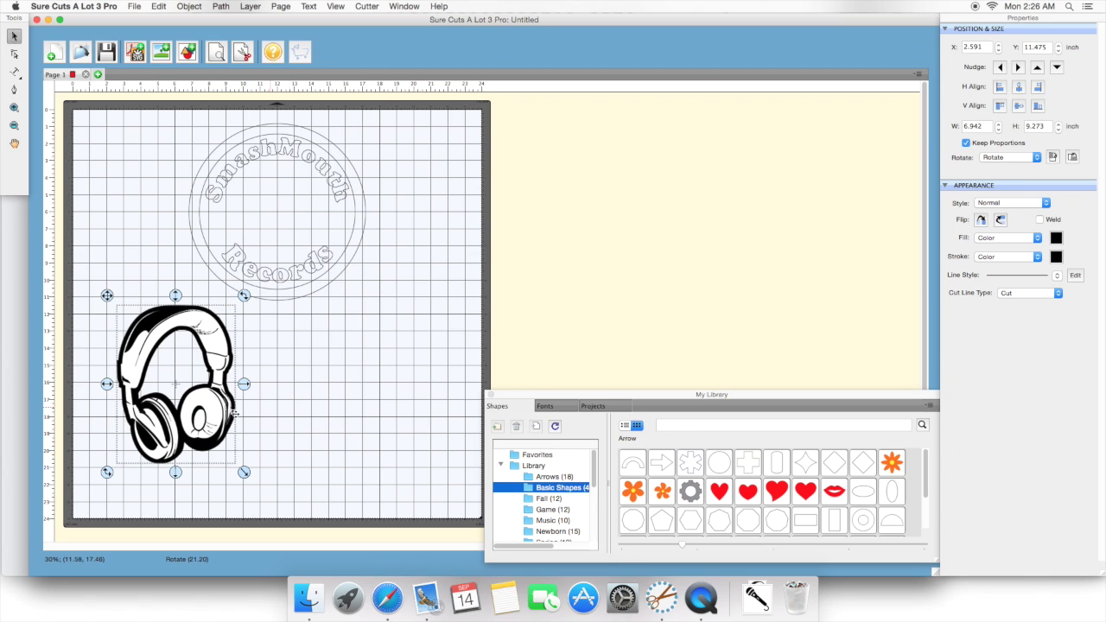
pyautogui.click(993, 237)
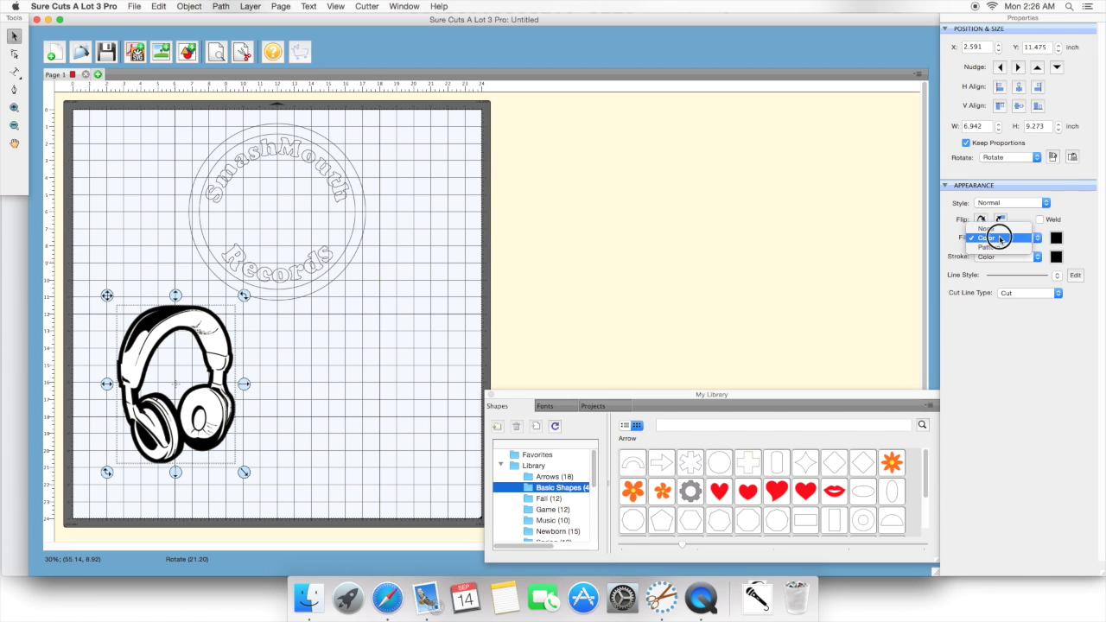
pyautogui.click(989, 229)
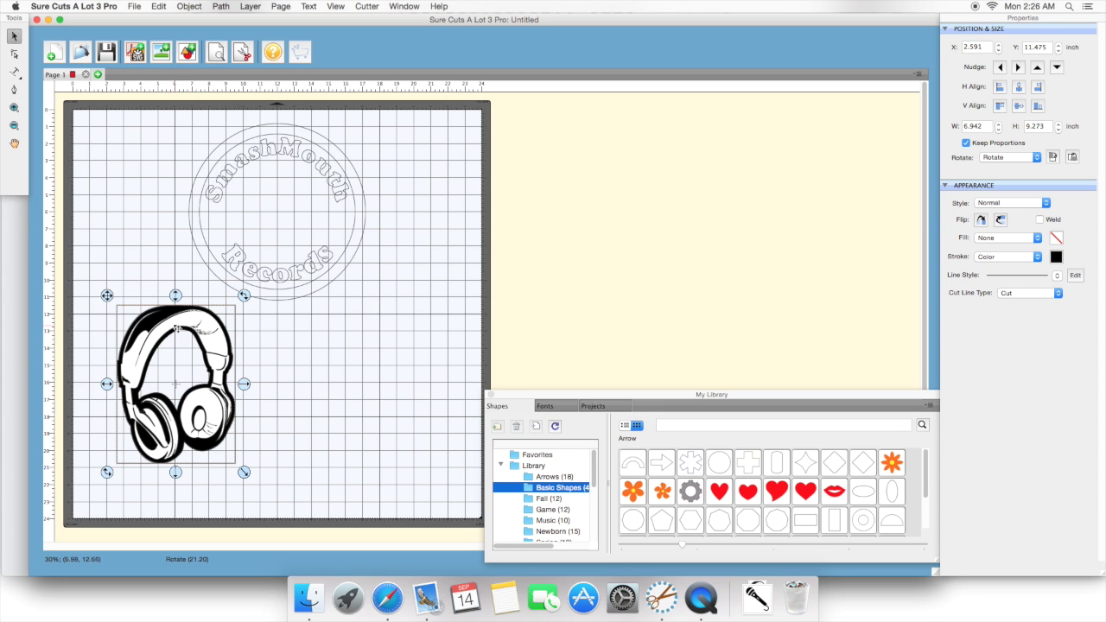
# Move the traced headphones outline off the source picture and delete the original headphones image.
pyautogui.moveTo(177, 328); pyautogui.dragTo(333, 350)
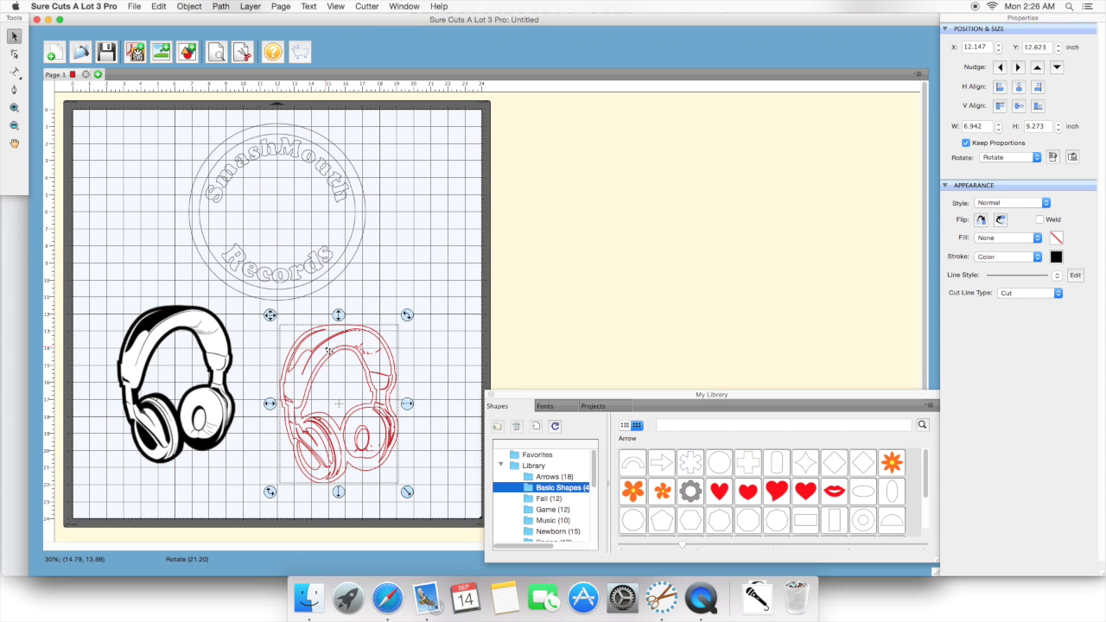
pyautogui.click(170, 320)
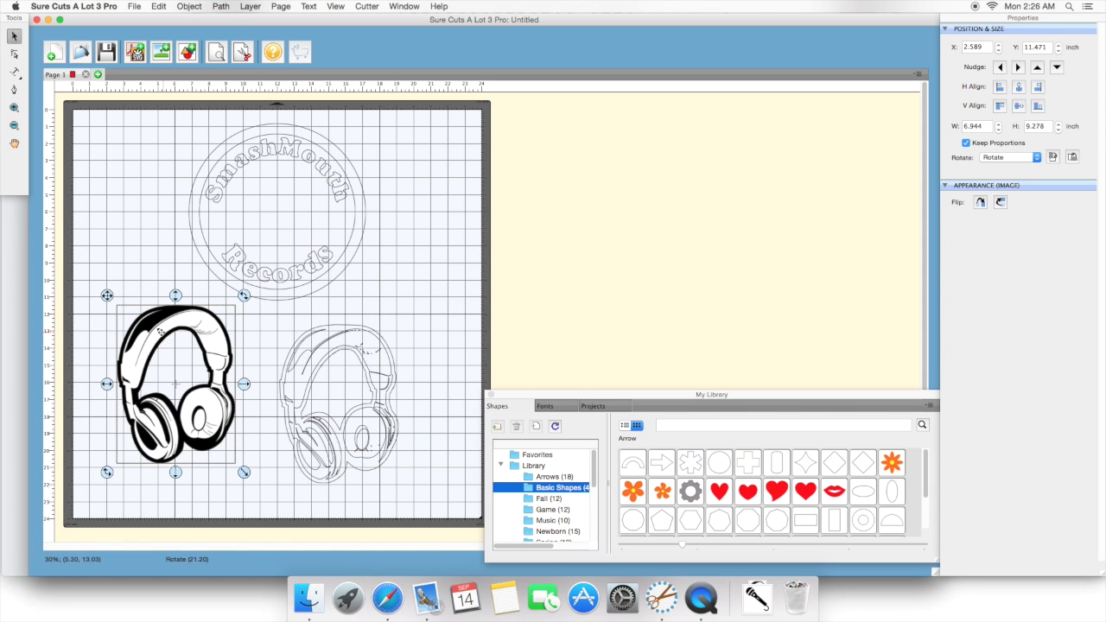
pyautogui.press('Delete')
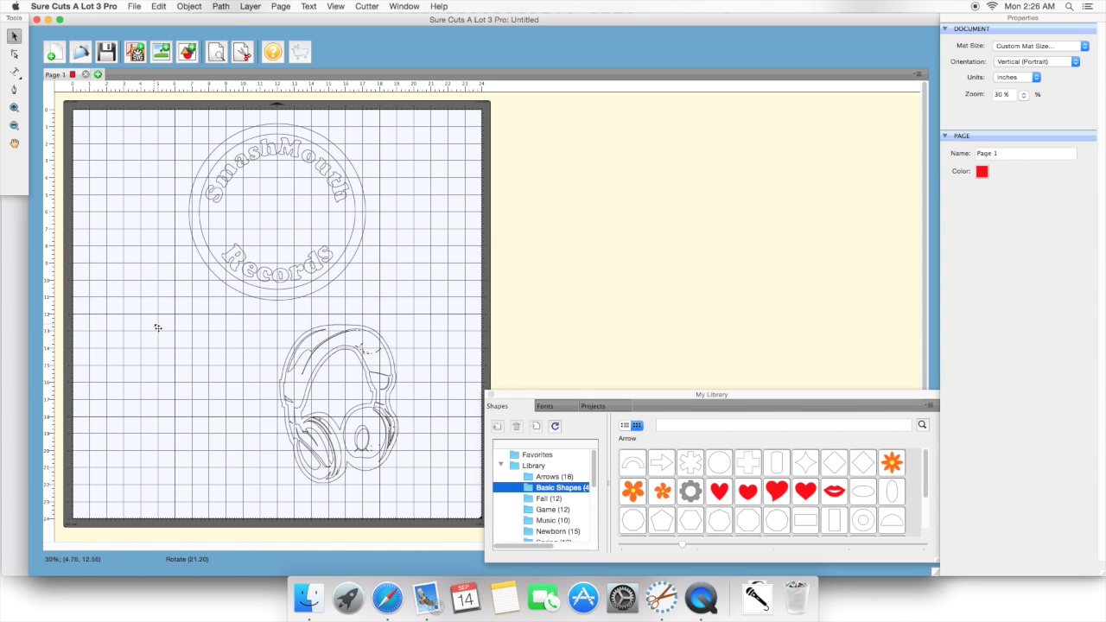
# Scale the headphones outline down to about 4.59 inches wide, tilt it, and center it horizontally inside the inner ring.
pyautogui.moveTo(328, 328)
pyautogui.mouseDown()
pyautogui.moveTo(291, 178)
pyautogui.moveTo(272, 151)
pyautogui.moveTo(214, 316)
pyautogui.mouseUp()
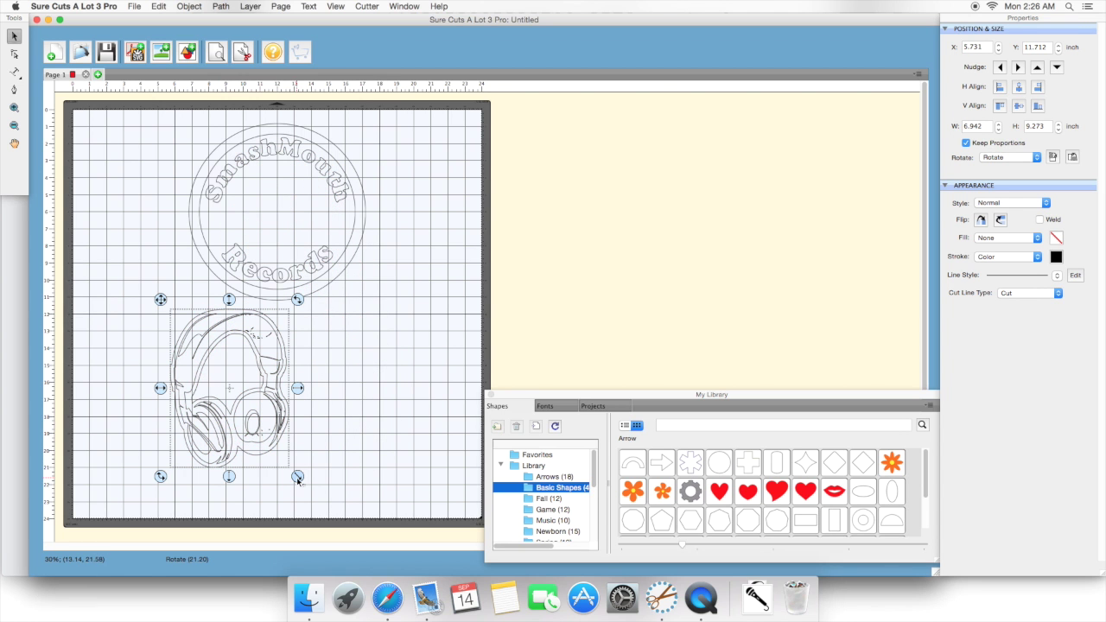
pyautogui.moveTo(297, 480); pyautogui.dragTo(255, 428)
pyautogui.moveTo(230, 340)
pyautogui.mouseDown()
pyautogui.moveTo(299, 213)
pyautogui.moveTo(298, 188)
pyautogui.moveTo(210, 342)
pyautogui.mouseUp()
pyautogui.moveTo(239, 425); pyautogui.dragTo(229, 414)
pyautogui.moveTo(229, 304); pyautogui.dragTo(290, 183)
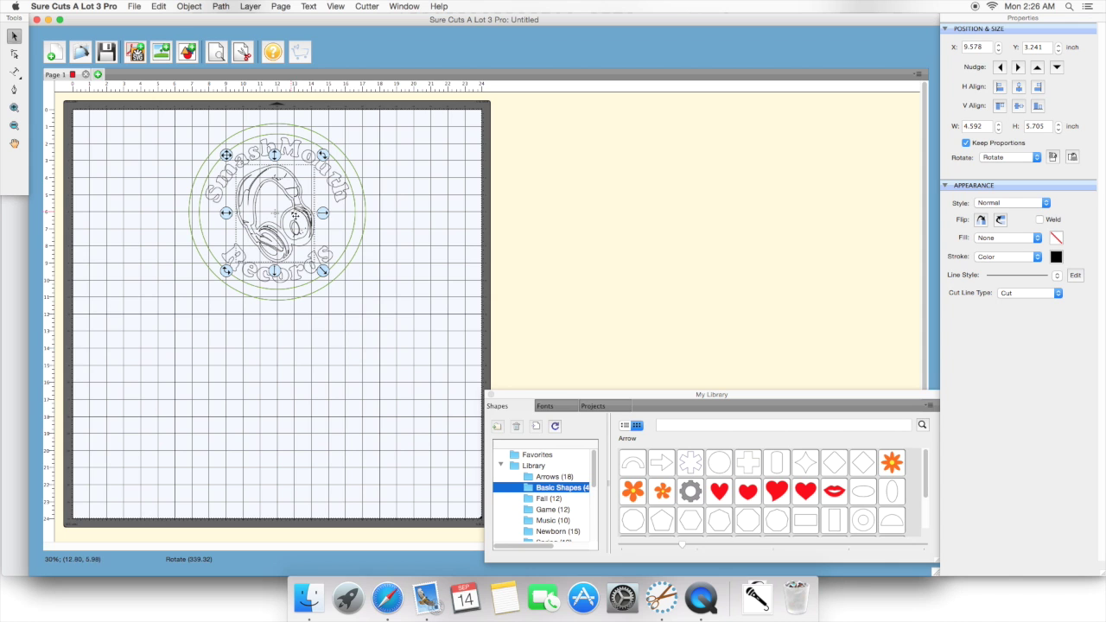
pyautogui.click(1017, 89)
pyautogui.click(382, 380)
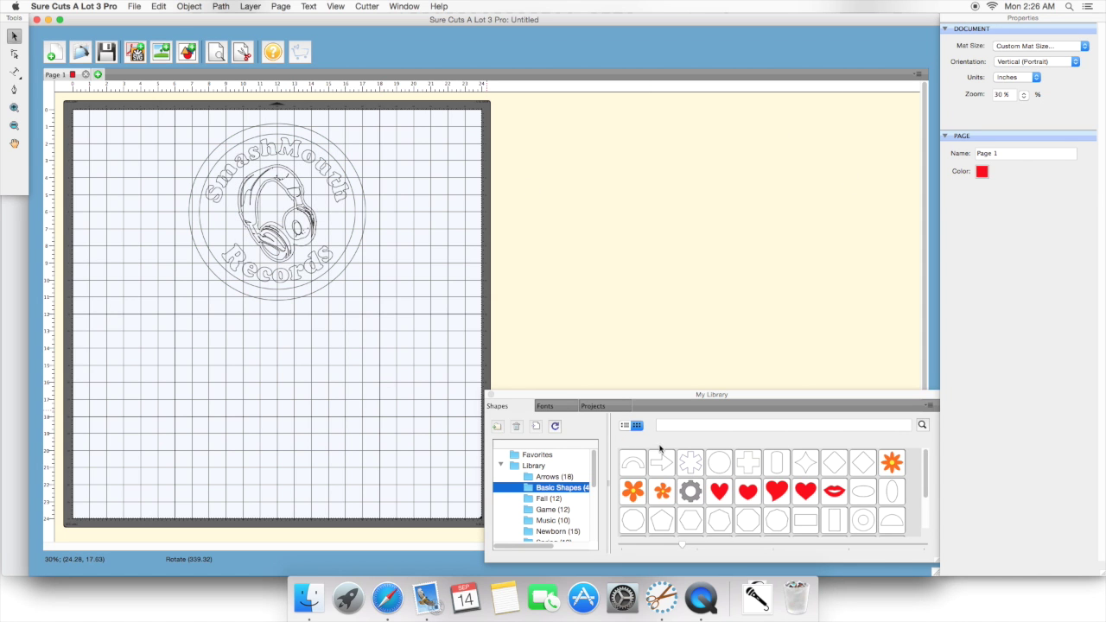
# Add a six-pointed star from the basic shapes, enlarge it to about 1.2 by 1.39 inches, and place it outside the logo.
pyautogui.scroll(-2, 707, 488)
pyautogui.scroll(-1, 706, 489)
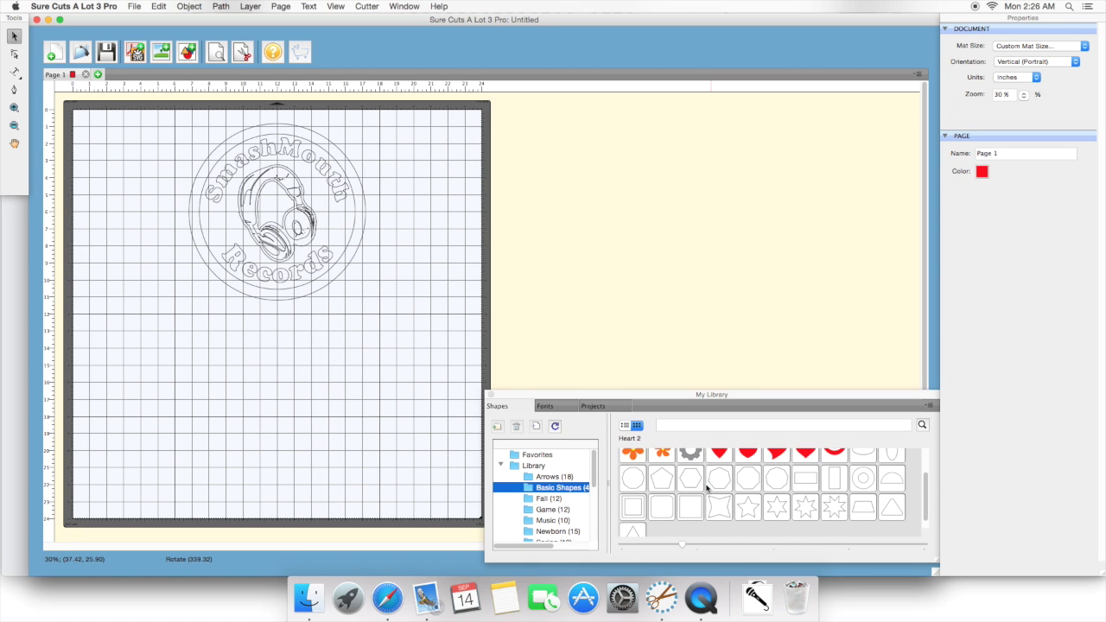
pyautogui.doubleClick(784, 515)
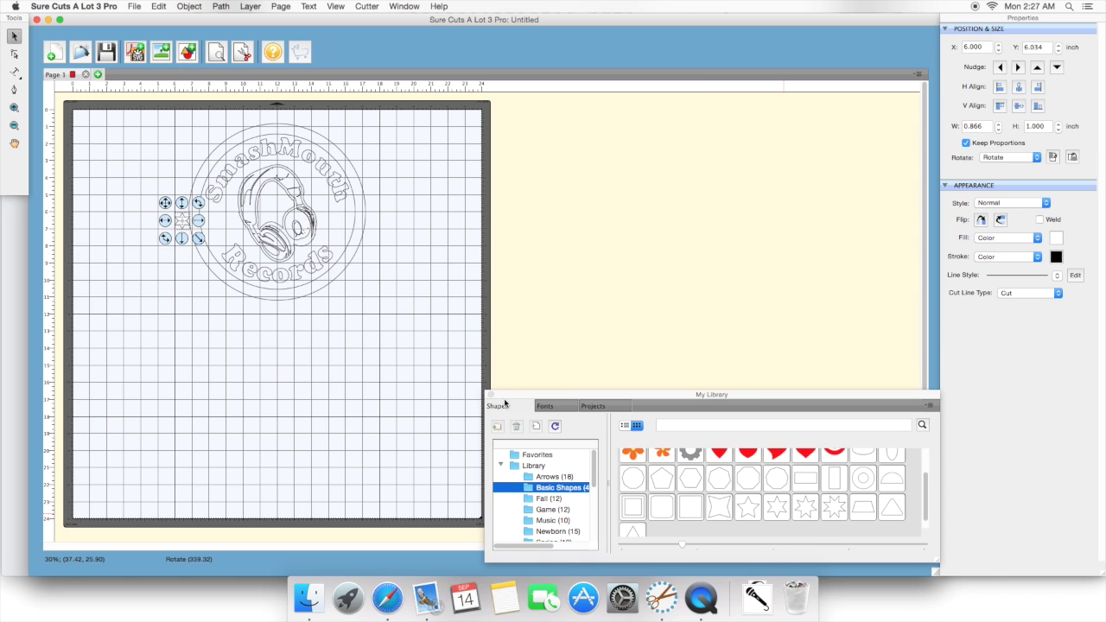
pyautogui.moveTo(190, 229); pyautogui.dragTo(167, 310)
# Copy and paste the star, and position one star right of the headphones between the two words.
pyautogui.rightClick(147, 289)
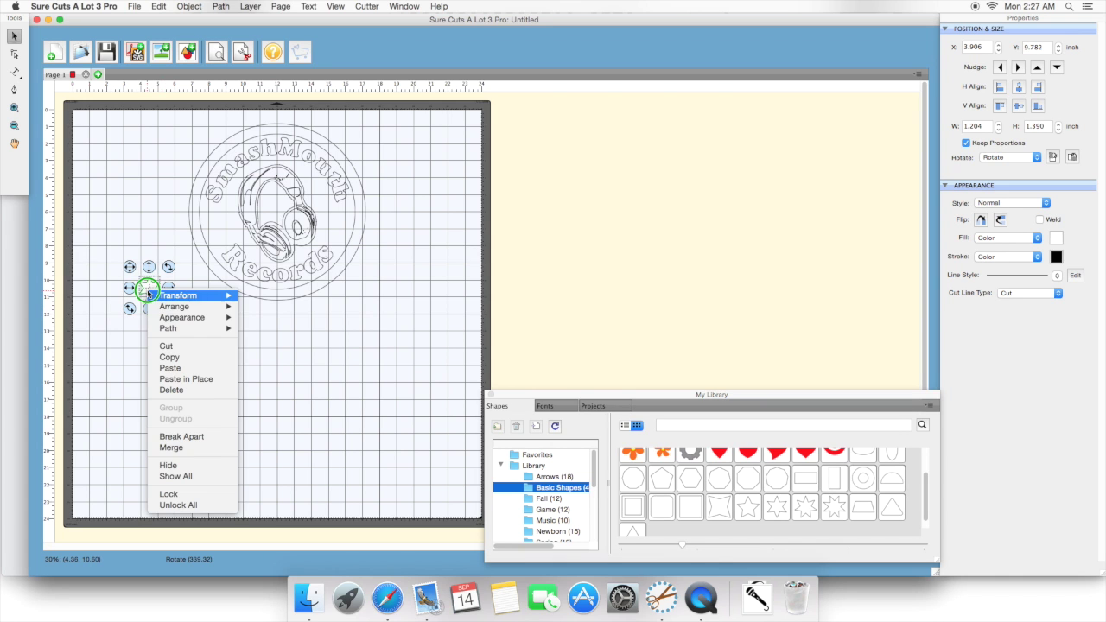
pyautogui.click(179, 357)
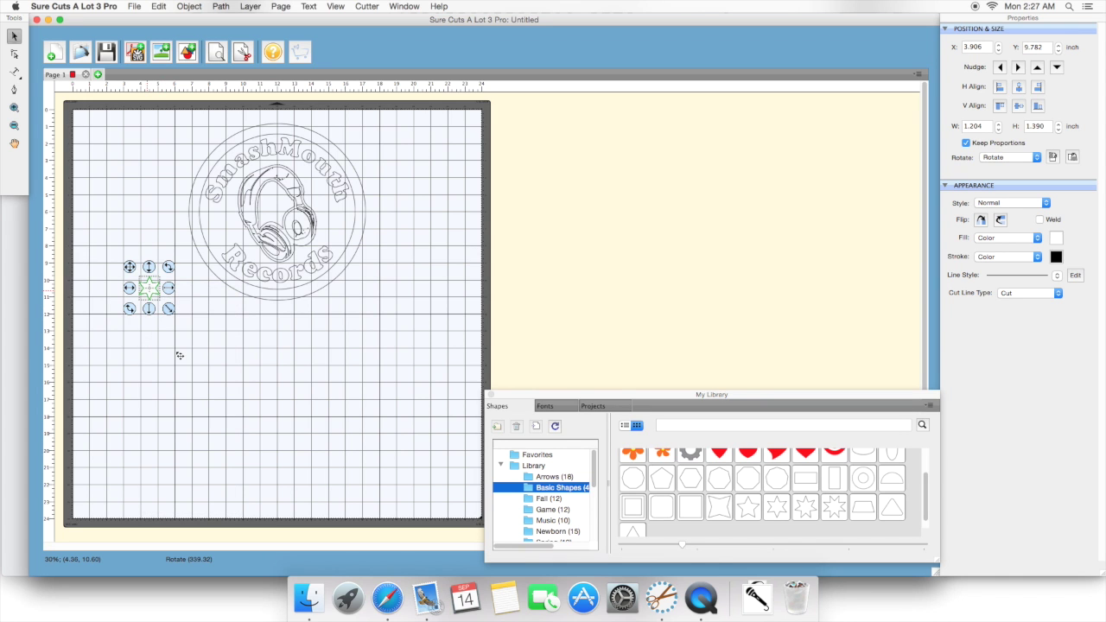
pyautogui.rightClick(180, 329)
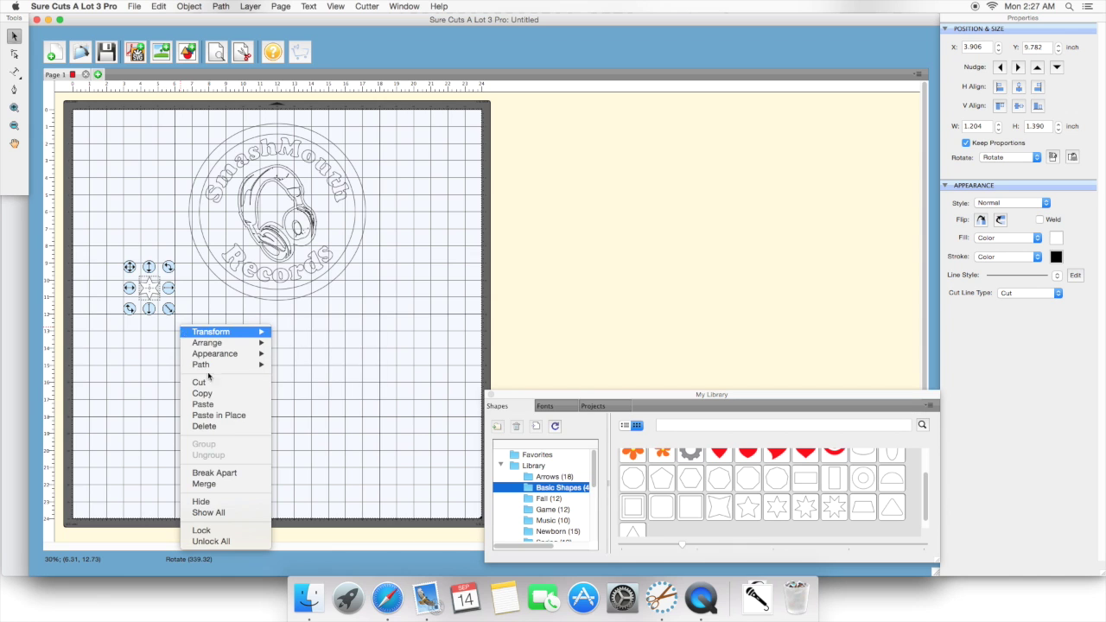
pyautogui.click(221, 403)
pyautogui.moveTo(159, 295); pyautogui.dragTo(335, 226)
pyautogui.moveTo(337, 226); pyautogui.dragTo(339, 227)
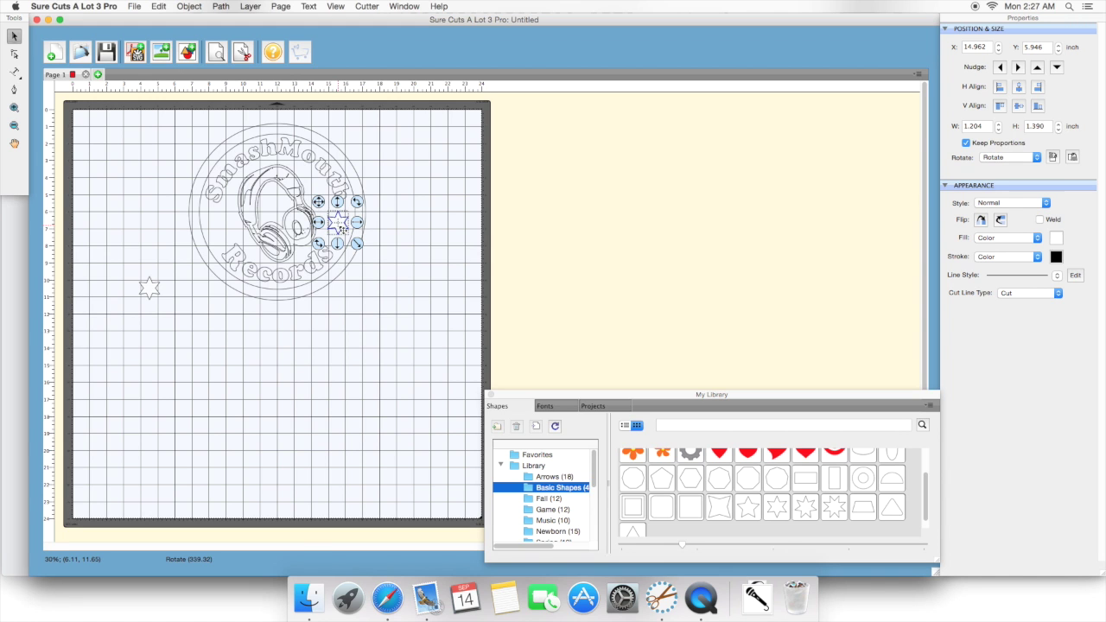
# Position a matching star left of the headphones between the two words and remove the leftover star outside the logo.
pyautogui.click(197, 316)
pyautogui.moveTo(148, 288); pyautogui.dragTo(217, 224)
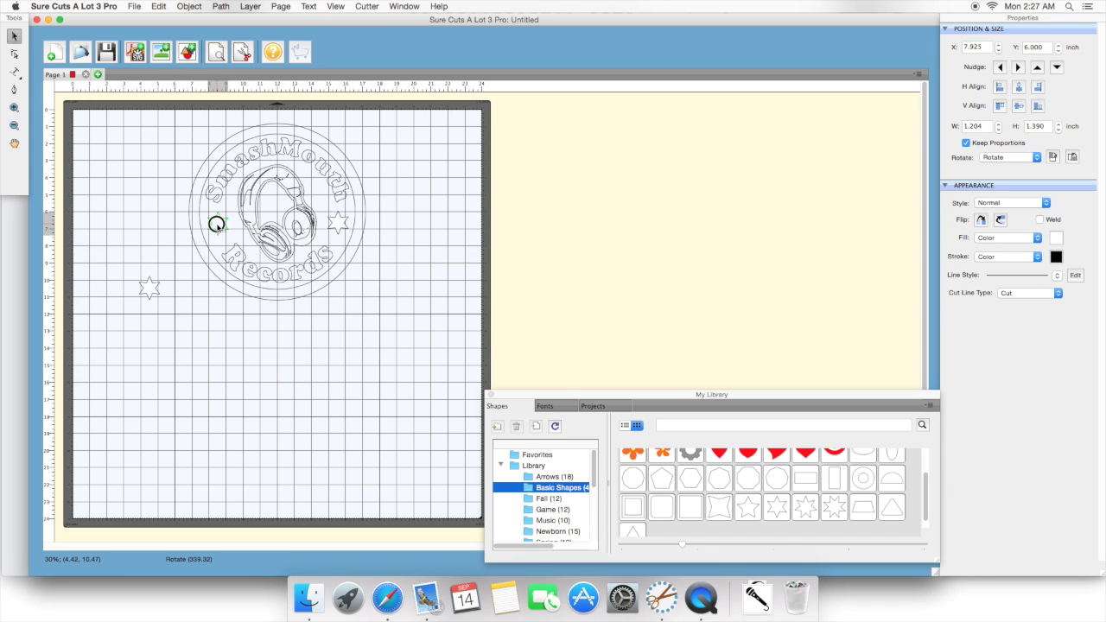
pyautogui.moveTo(216, 224); pyautogui.dragTo(217, 223)
pyautogui.click(144, 302)
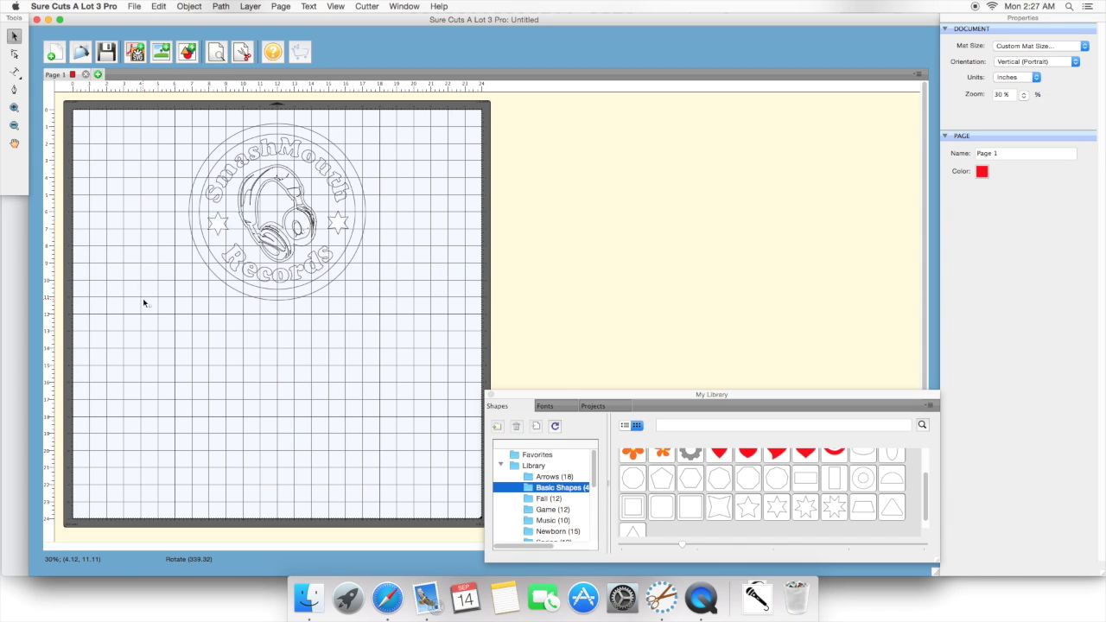
# Set the fill of both stars to None and nudge the left star slightly into place.
pyautogui.click(216, 223)
pyautogui.click(1010, 237)
pyautogui.click(989, 226)
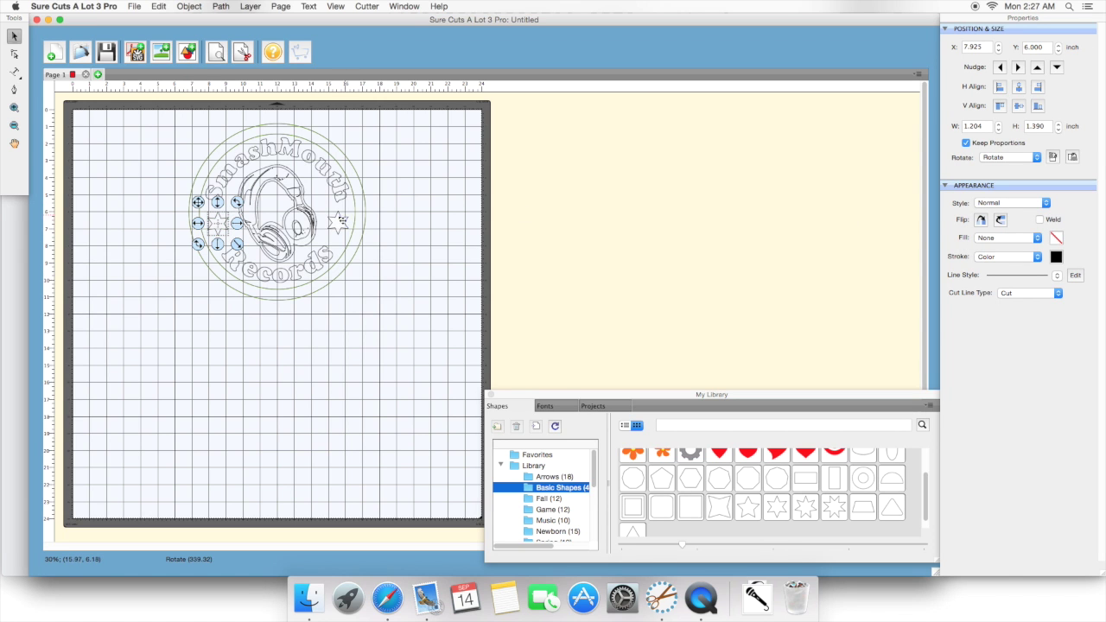
pyautogui.click(342, 221)
pyautogui.click(1007, 239)
pyautogui.click(988, 228)
pyautogui.click(435, 267)
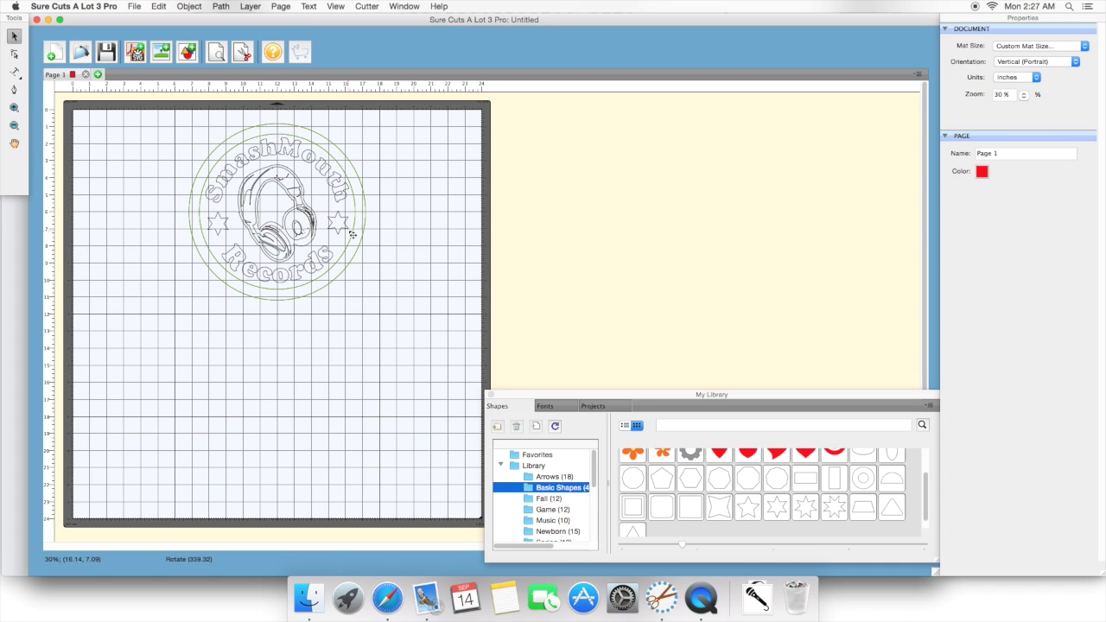
pyautogui.click(217, 227)
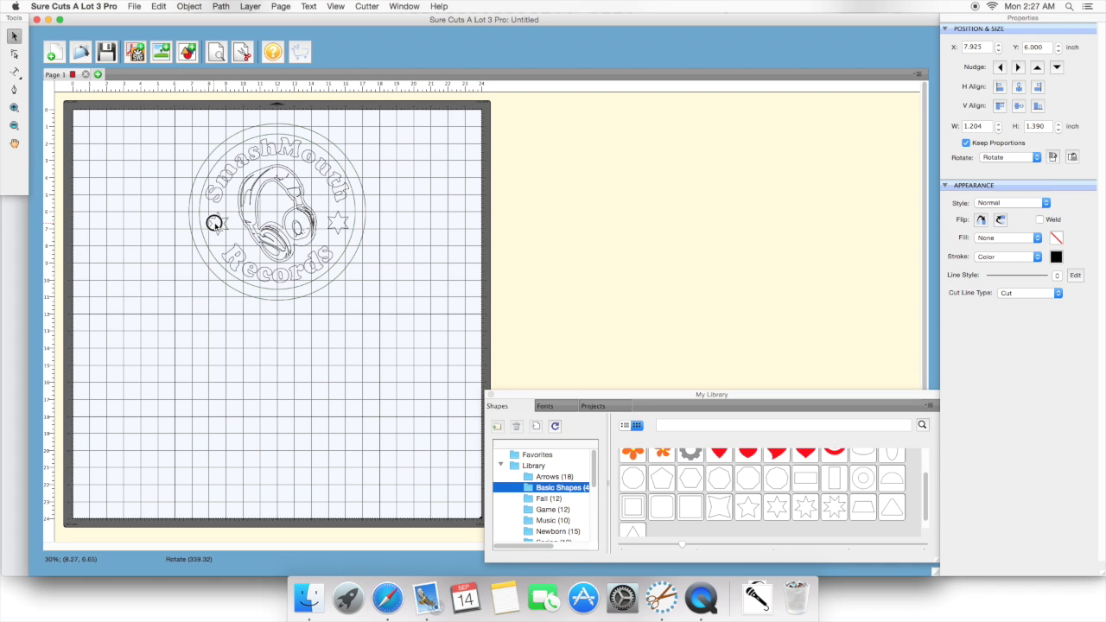
pyautogui.click(187, 300)
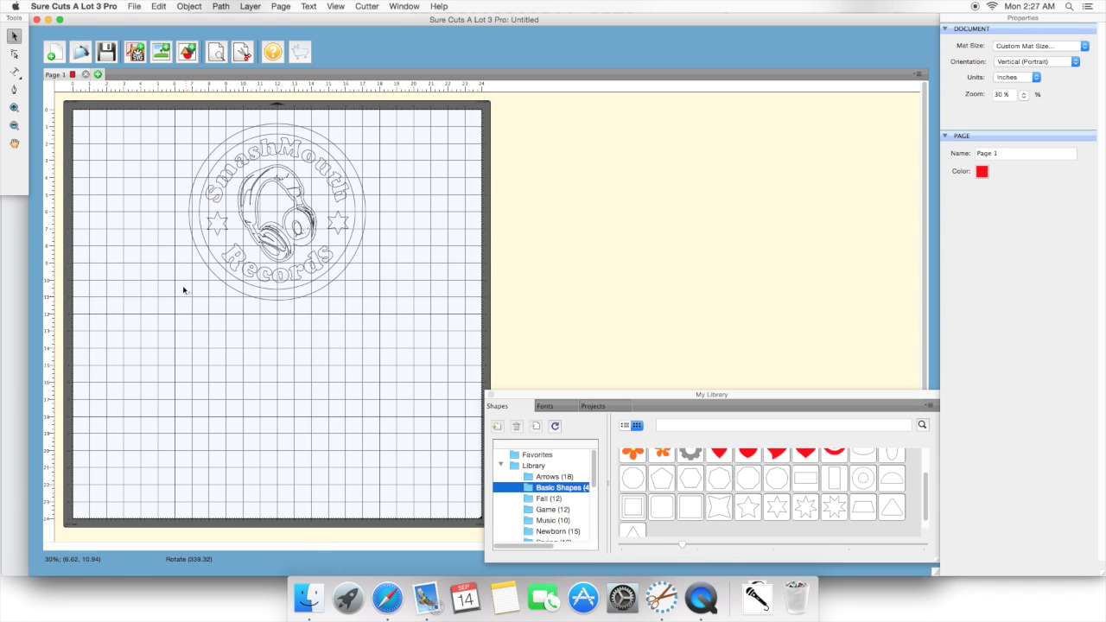
# Group all parts of the circular logo and move the whole design slightly to about X 6.99, Y 1.04 inches.
pyautogui.moveTo(174, 114); pyautogui.dragTo(415, 333)
pyautogui.click(187, 6)
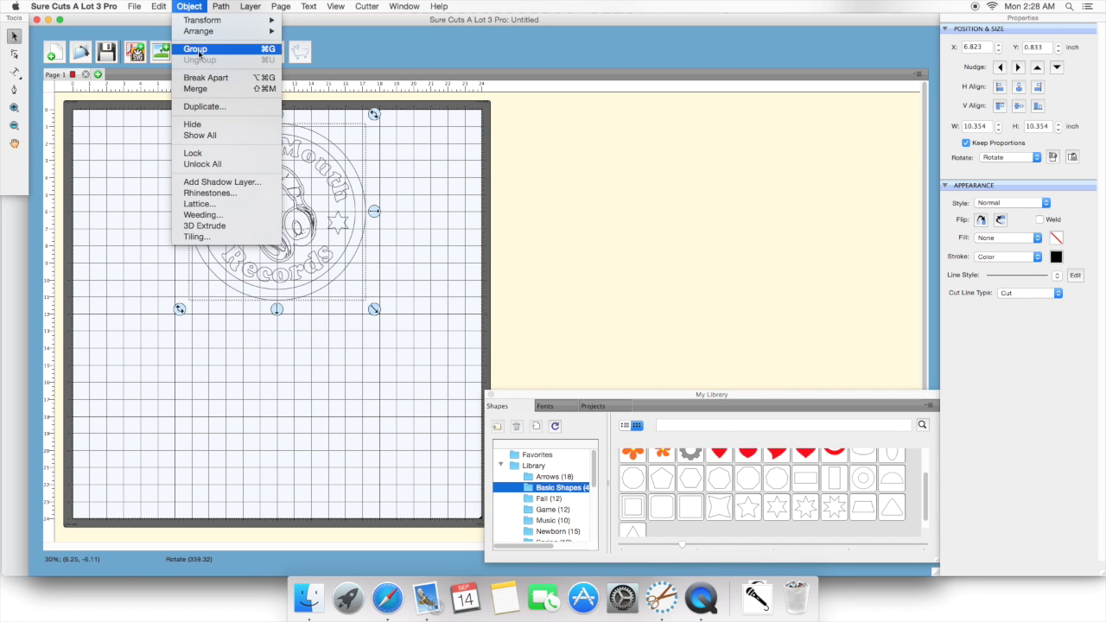
pyautogui.click(195, 49)
pyautogui.moveTo(266, 193)
pyautogui.mouseDown()
pyautogui.moveTo(213, 178)
pyautogui.moveTo(291, 291)
pyautogui.moveTo(244, 187)
pyautogui.moveTo(247, 216)
pyautogui.moveTo(255, 183)
pyautogui.mouseUp()
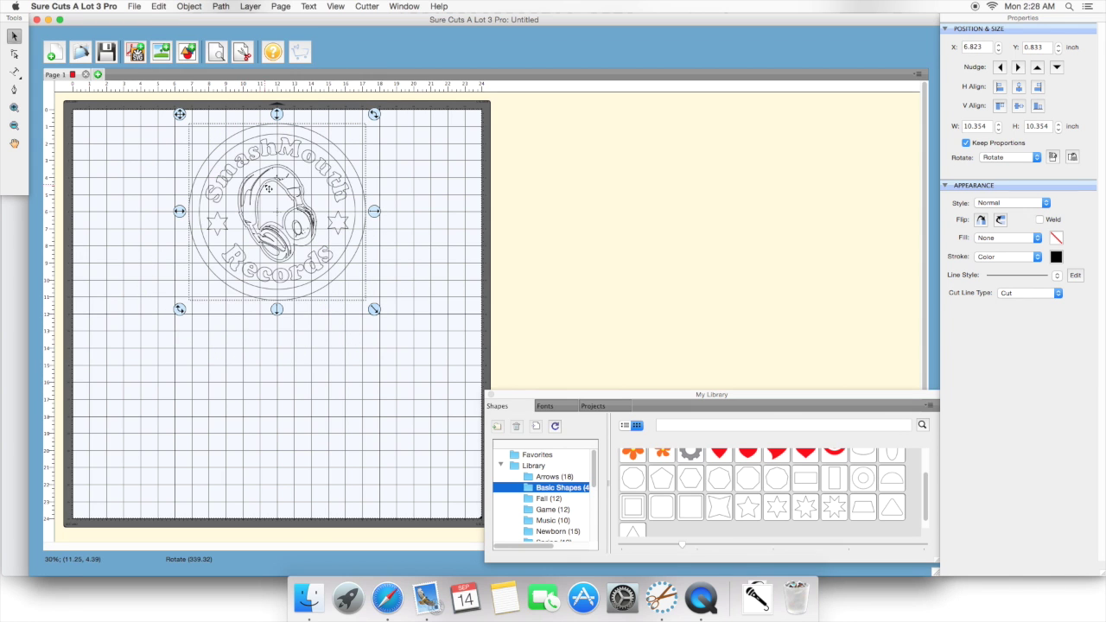
pyautogui.moveTo(271, 181)
pyautogui.mouseDown()
pyautogui.moveTo(234, 178)
pyautogui.moveTo(265, 174)
pyautogui.mouseUp()
pyautogui.moveTo(246, 133)
pyautogui.mouseDown()
pyautogui.moveTo(158, 198)
pyautogui.moveTo(207, 318)
pyautogui.moveTo(220, 291)
pyautogui.moveTo(277, 242)
pyautogui.moveTo(261, 148)
pyautogui.mouseUp()
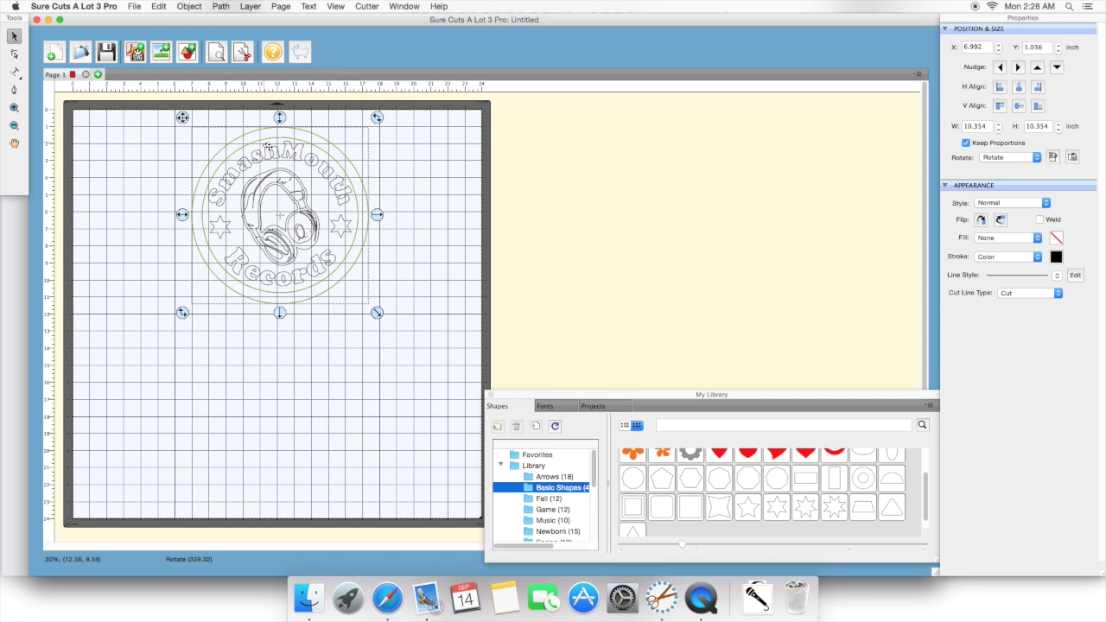
# Break the combined circular logo apart into separate objects.
pyautogui.click(189, 7)
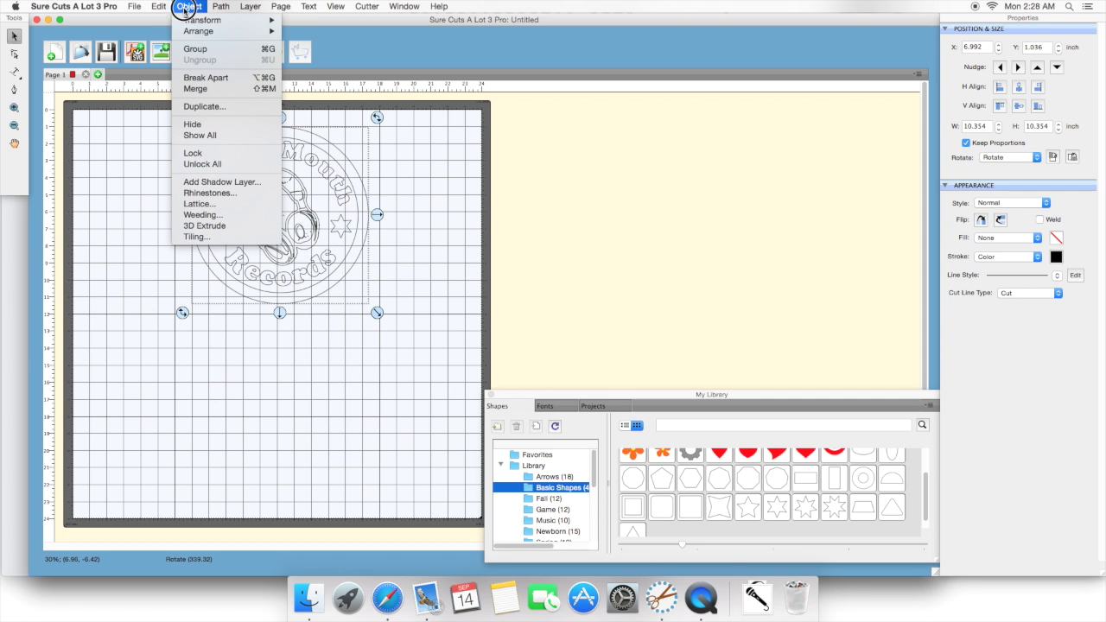
pyautogui.click(197, 77)
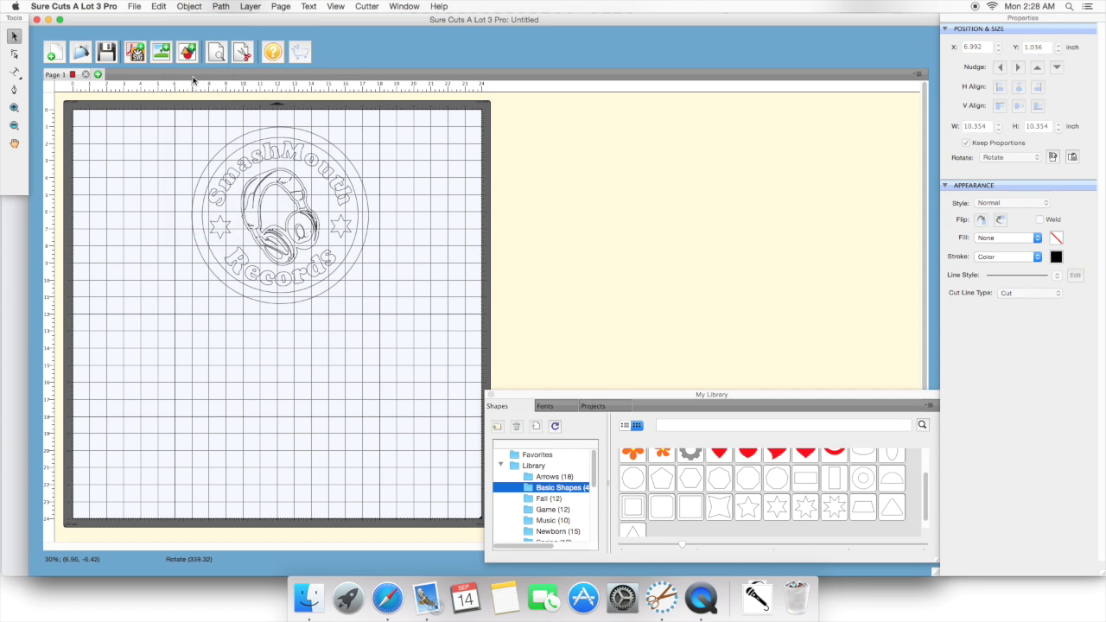
# Try to move the inner ring separately to the left of the logo, and undo the move.
pyautogui.click(282, 199)
pyautogui.moveTo(282, 199); pyautogui.dragTo(218, 212)
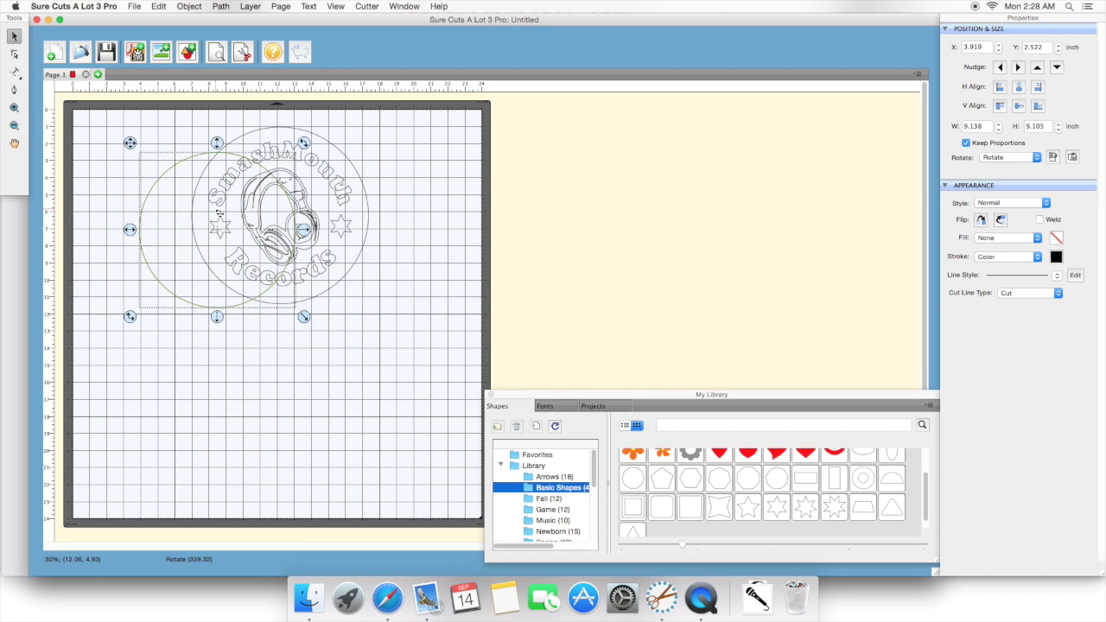
pyautogui.press('cmd+z')
pyautogui.press('cmd+z')
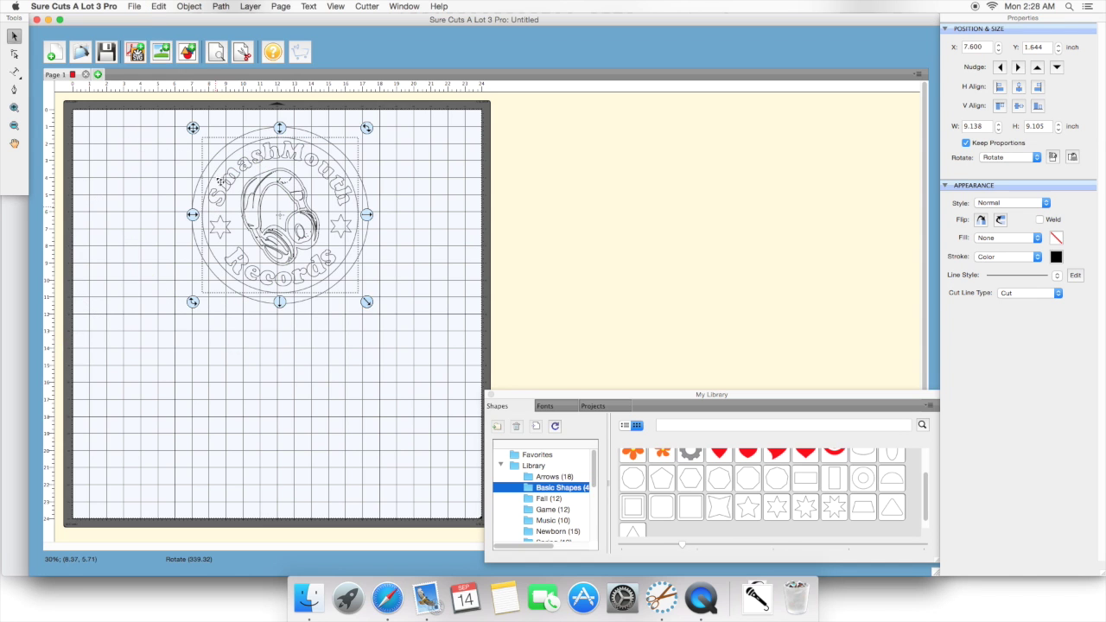
# Combine all parts of the circular logo into one object and move it to about X 2.03, Y 4.95 inches.
pyautogui.click(167, 144)
pyautogui.moveTo(180, 120); pyautogui.dragTo(412, 330)
pyautogui.click(189, 6)
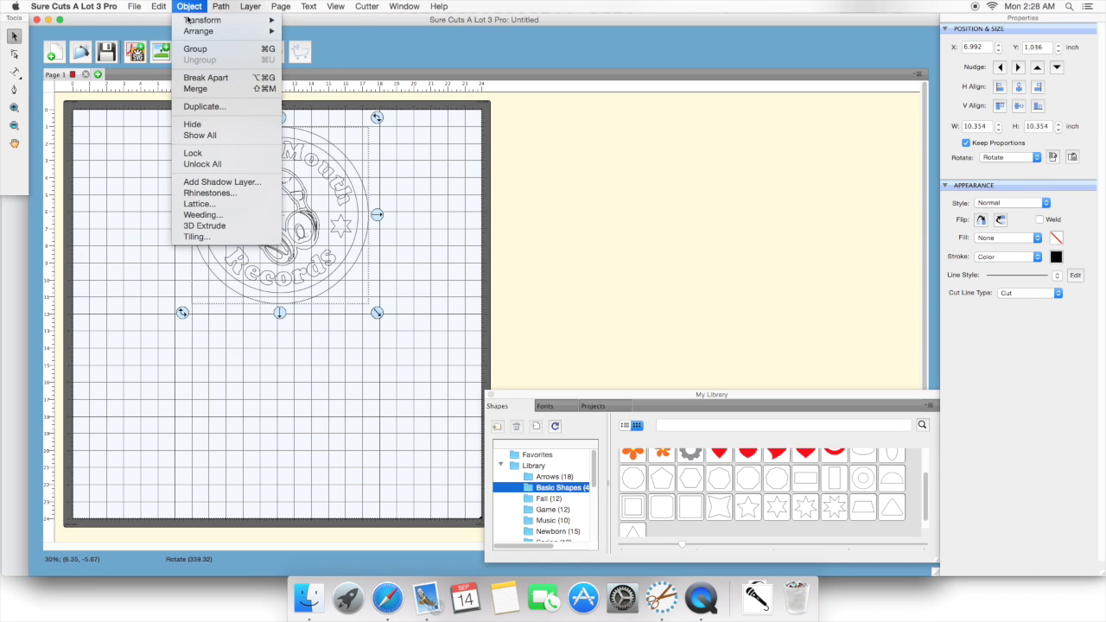
pyautogui.click(198, 108)
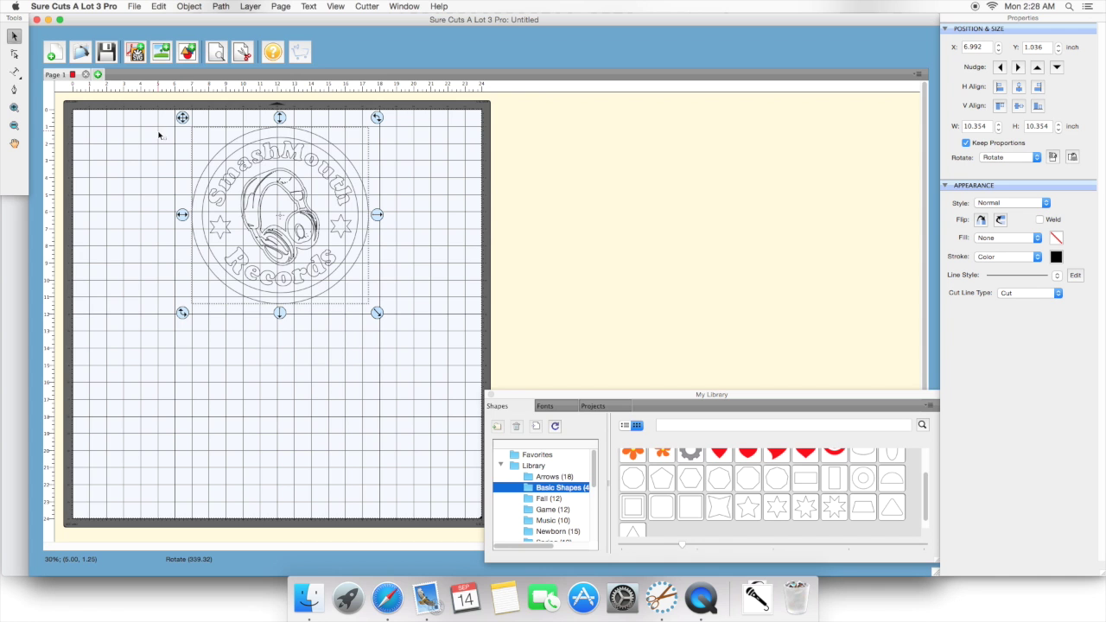
pyautogui.moveTo(289, 173); pyautogui.dragTo(214, 247)
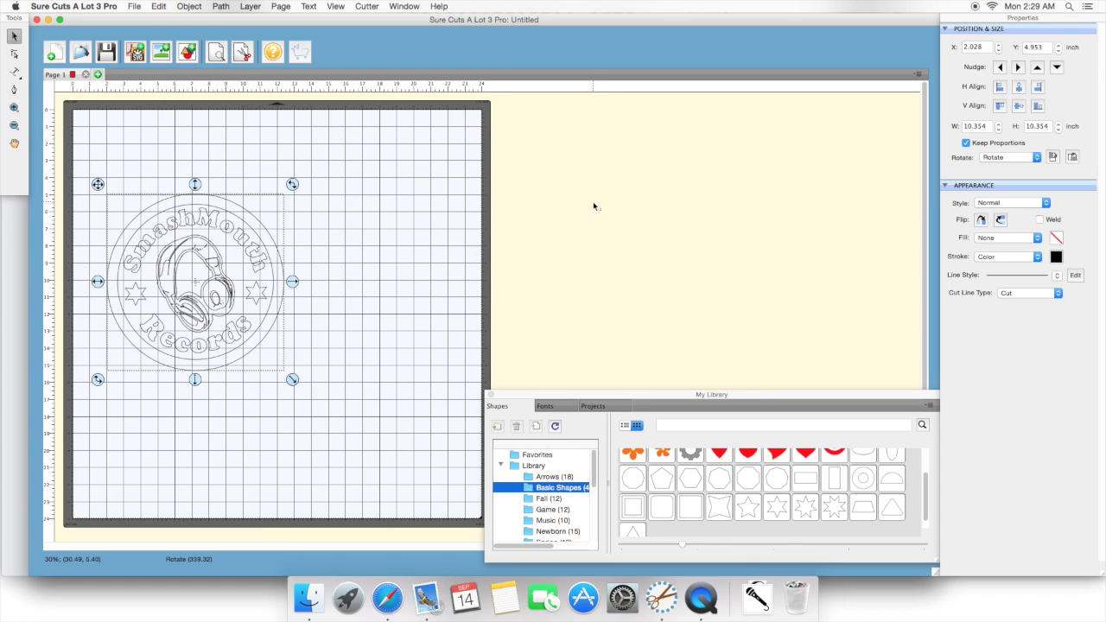
# Scale the whole logo proportionally to 18 inches wide and move it up to about X 1.99, Y 2.29 inches.
pyautogui.click(985, 126)
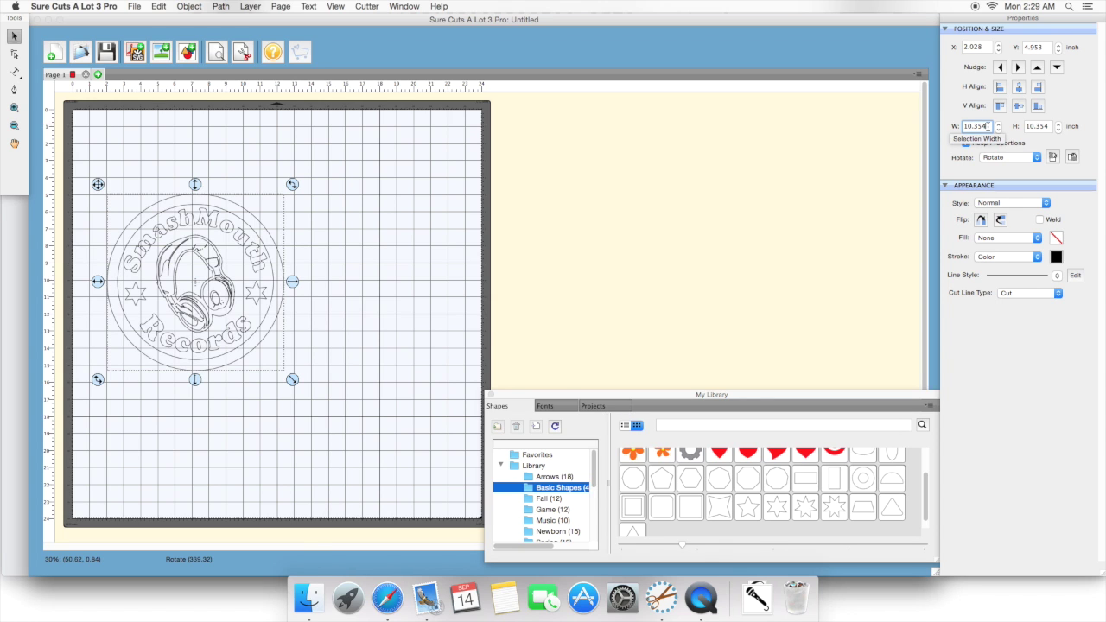
pyautogui.press('BackSpace')
pyautogui.press('BackSpace')
pyautogui.press('BackSpace')
pyautogui.press('BackSpace')
pyautogui.press('BackSpace')
pyautogui.press('BackSpace')
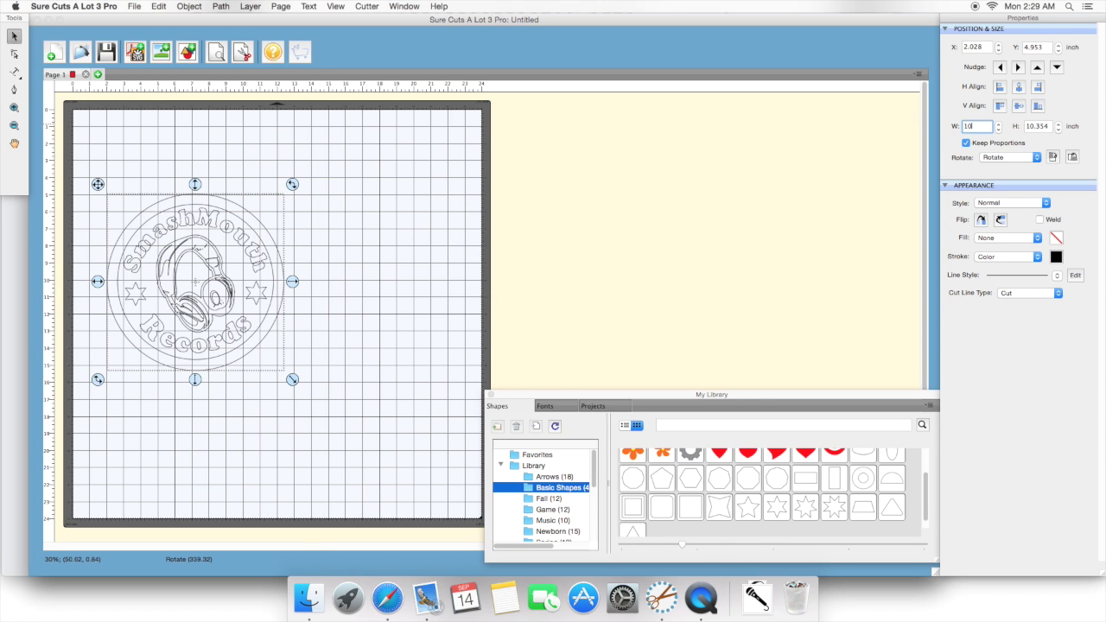
pyautogui.write('18')
pyautogui.press('Return')
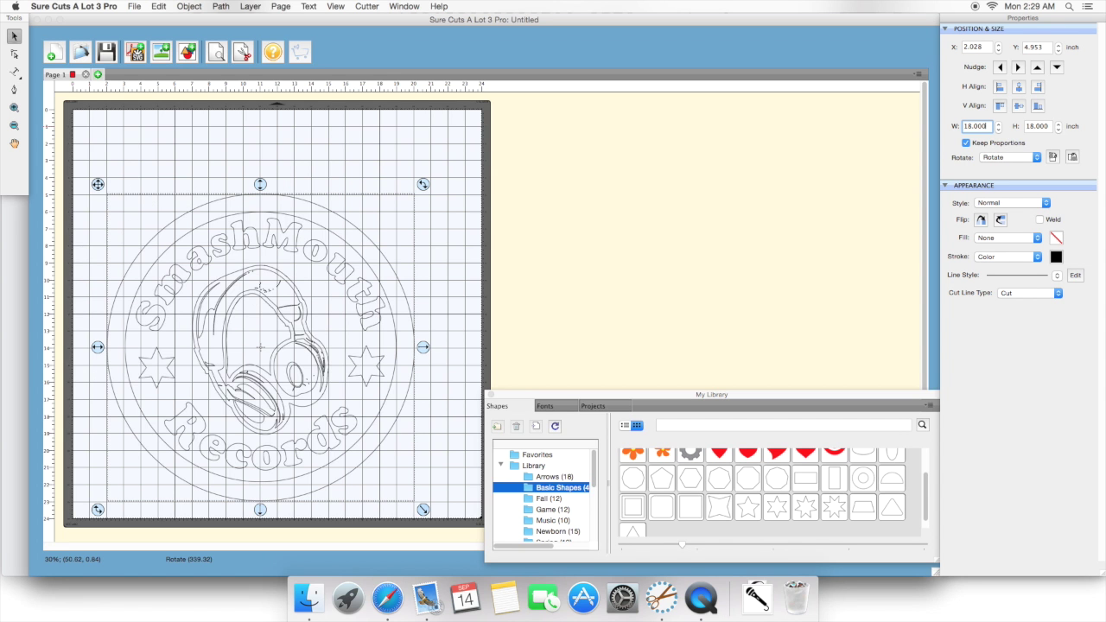
pyautogui.moveTo(283, 290); pyautogui.dragTo(279, 242)
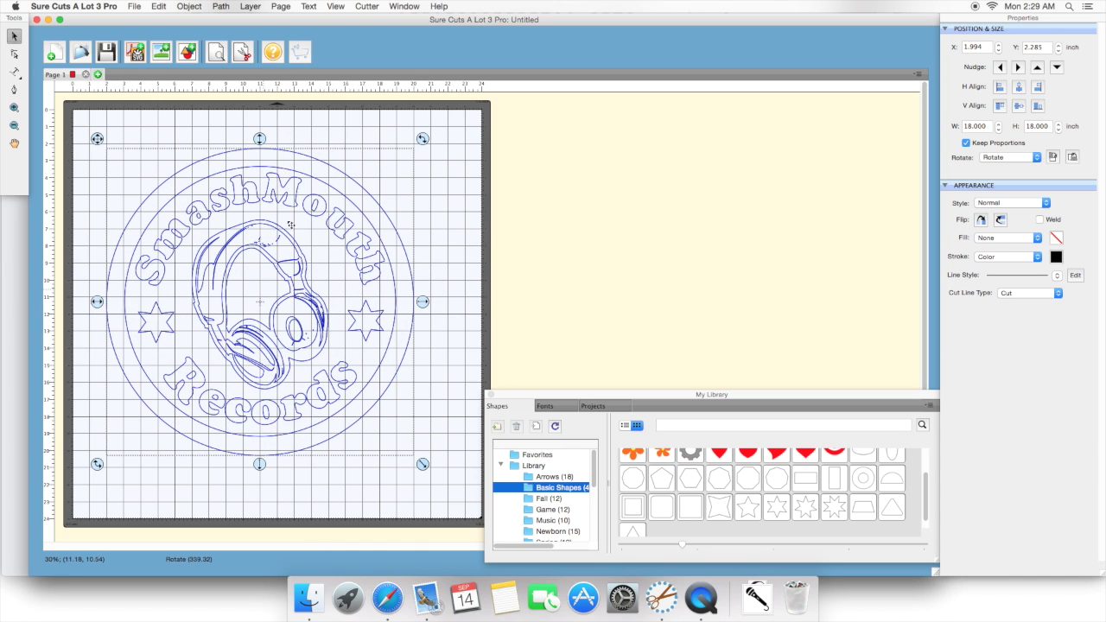